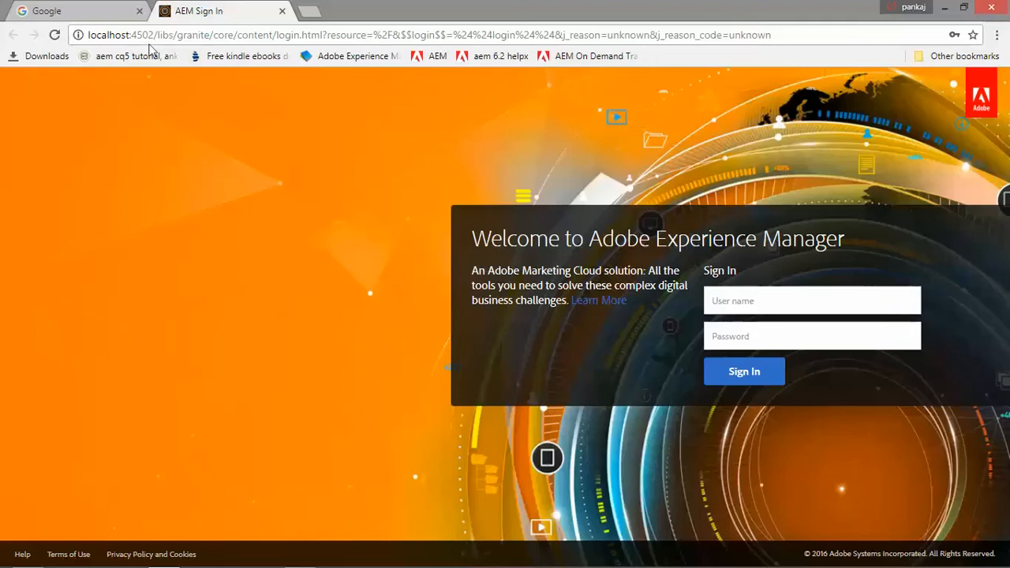
Step: Navigate to brackets.io and start the Brackets 1.11 installer download
{"action": "left_click", "coordinate": [110, 11]}
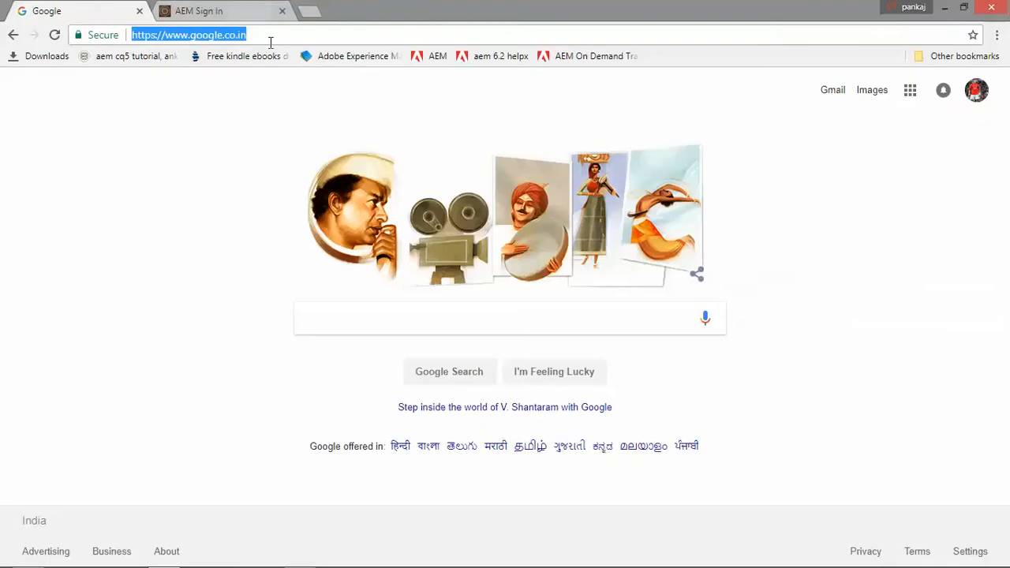
{"action": "type", "text": "bracket"}
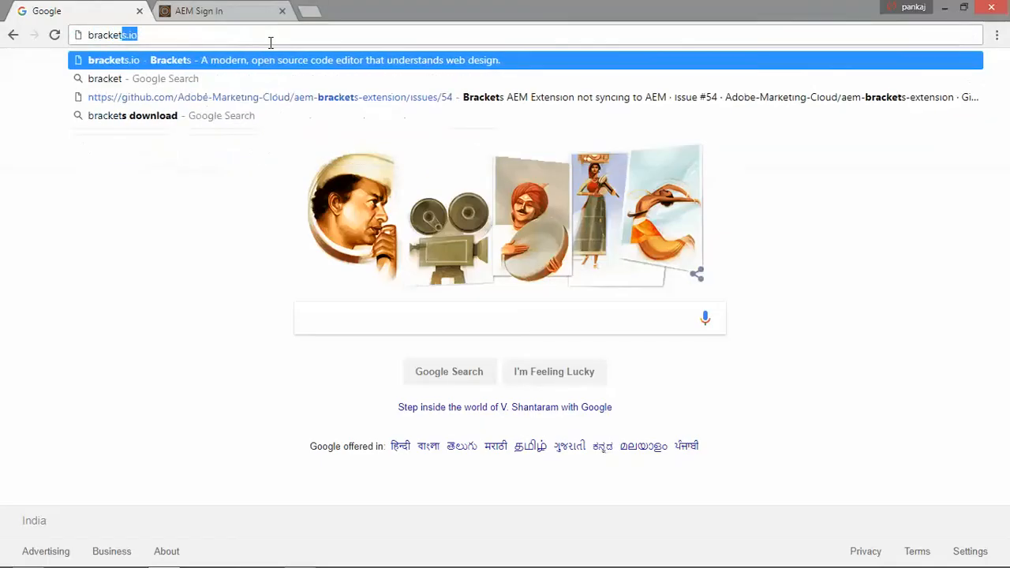
{"action": "type", "text": "s.i"}
{"action": "key", "text": "Return"}
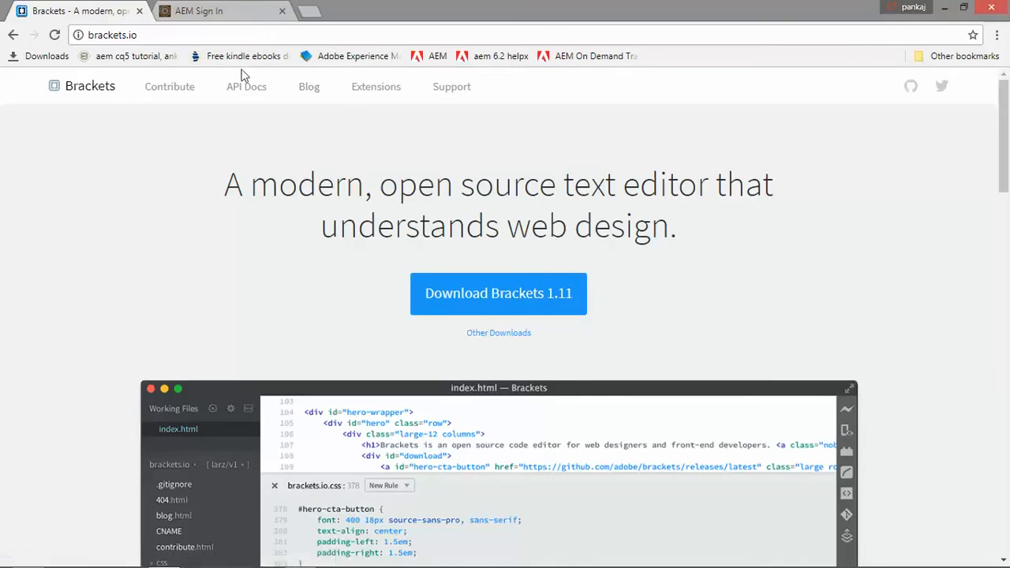
{"action": "left_click", "coordinate": [127, 35]}
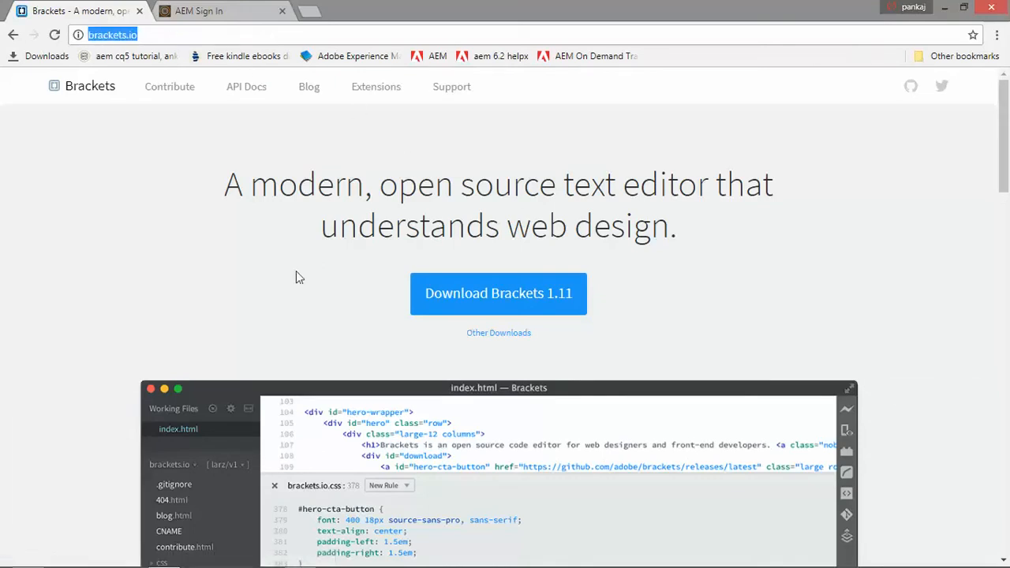
{"action": "left_click", "coordinate": [463, 303]}
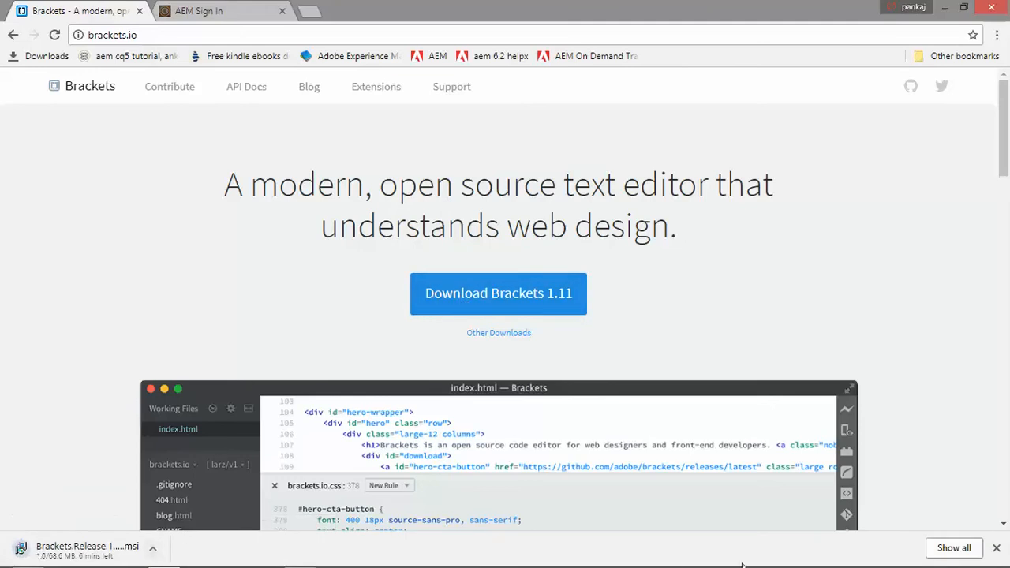
{"action": "left_click", "coordinate": [997, 548]}
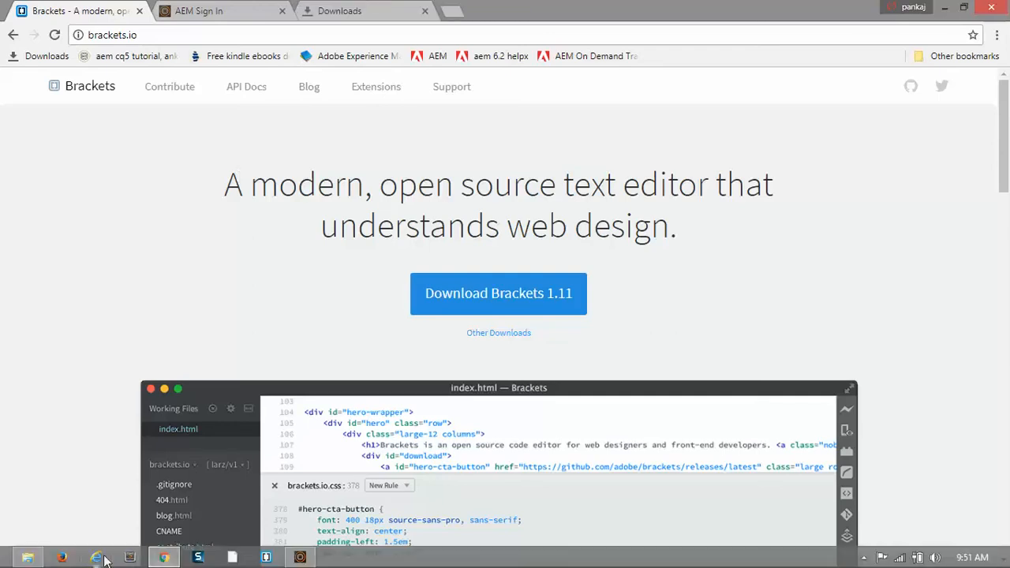
Step: Run Brackets.Release.1.10.msi with the default folder, then launch Brackets from the taskbar
{"action": "left_click", "coordinate": [26, 559]}
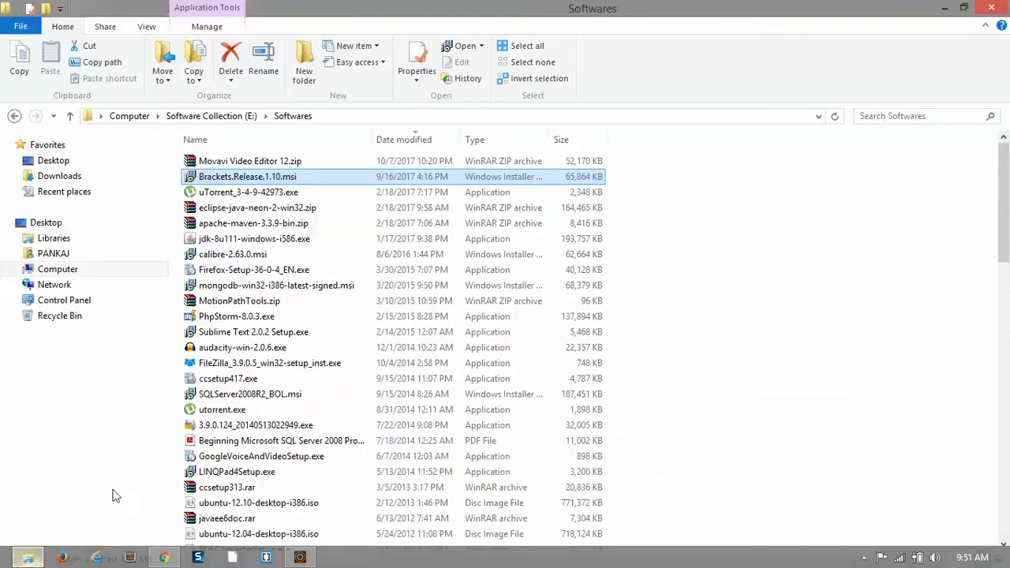
{"action": "left_click", "coordinate": [308, 183]}
{"action": "double_click", "coordinate": [308, 178]}
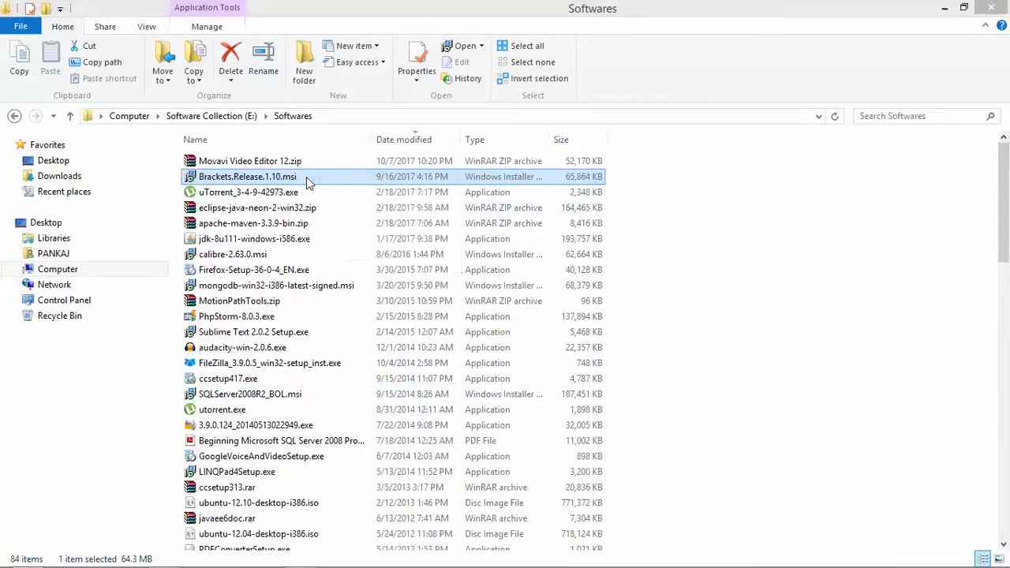
{"action": "left_click", "coordinate": [583, 407]}
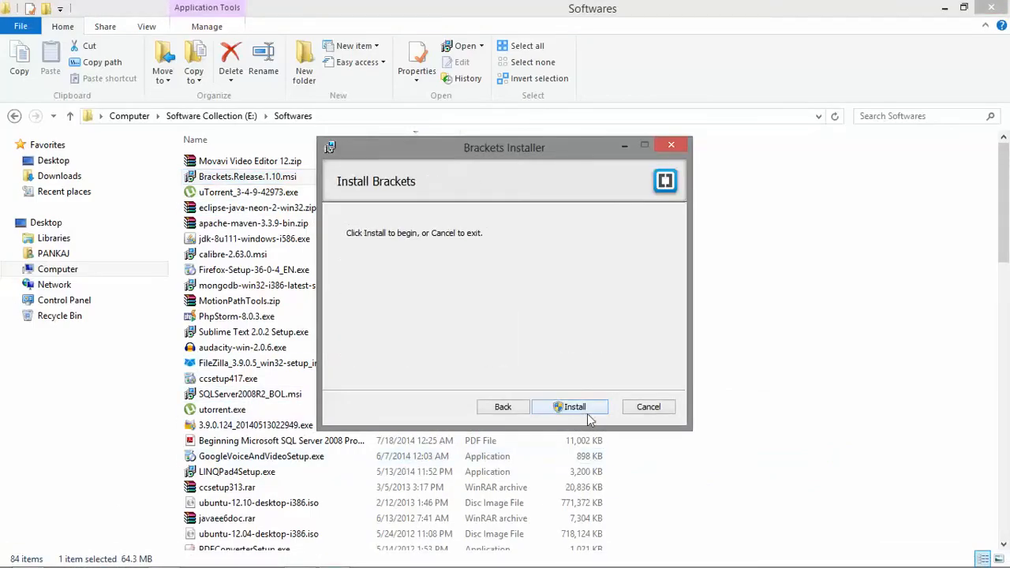
{"action": "left_click", "coordinate": [584, 409]}
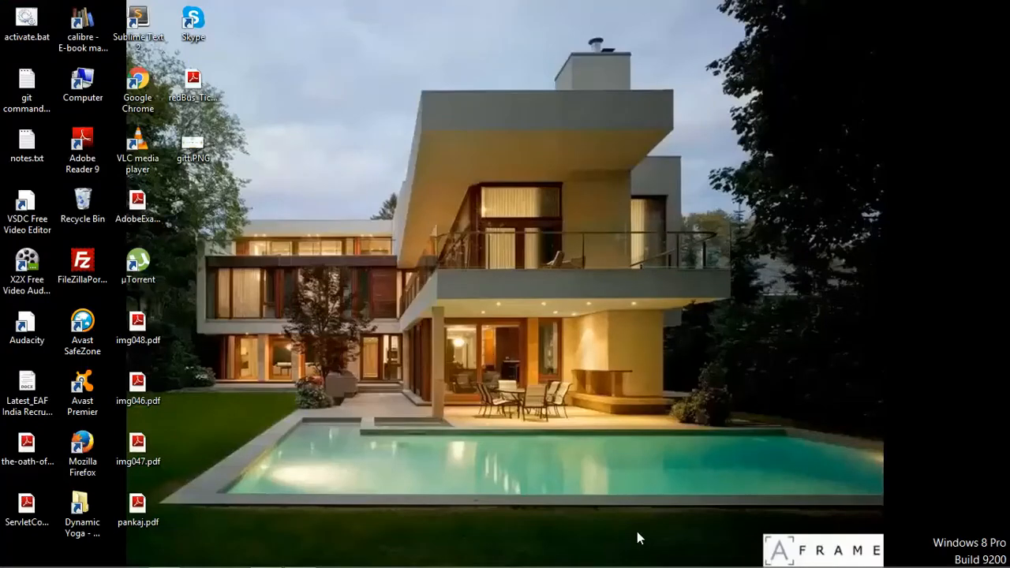
{"action": "mouse_move", "coordinate": [354, 565]}
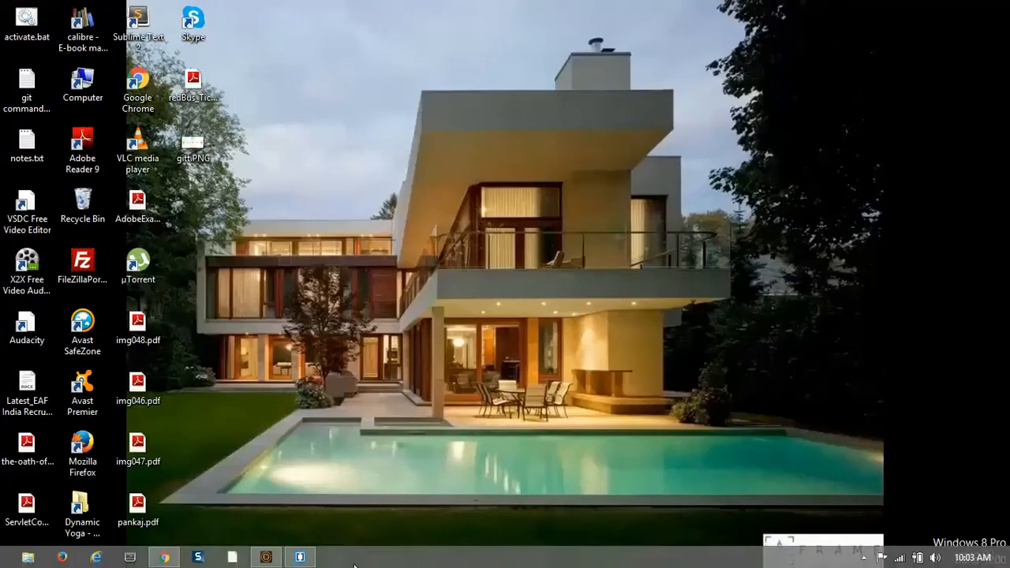
{"action": "left_click", "coordinate": [301, 559]}
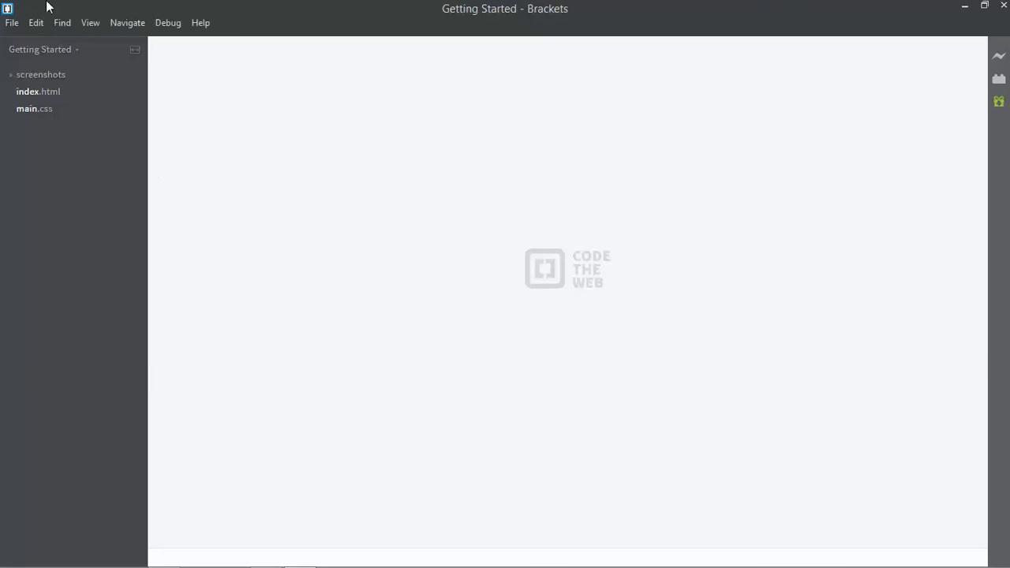
Step: Install the AEM Brackets Extension via the Extension Manager and close its dialogs
{"action": "left_click", "coordinate": [12, 22]}
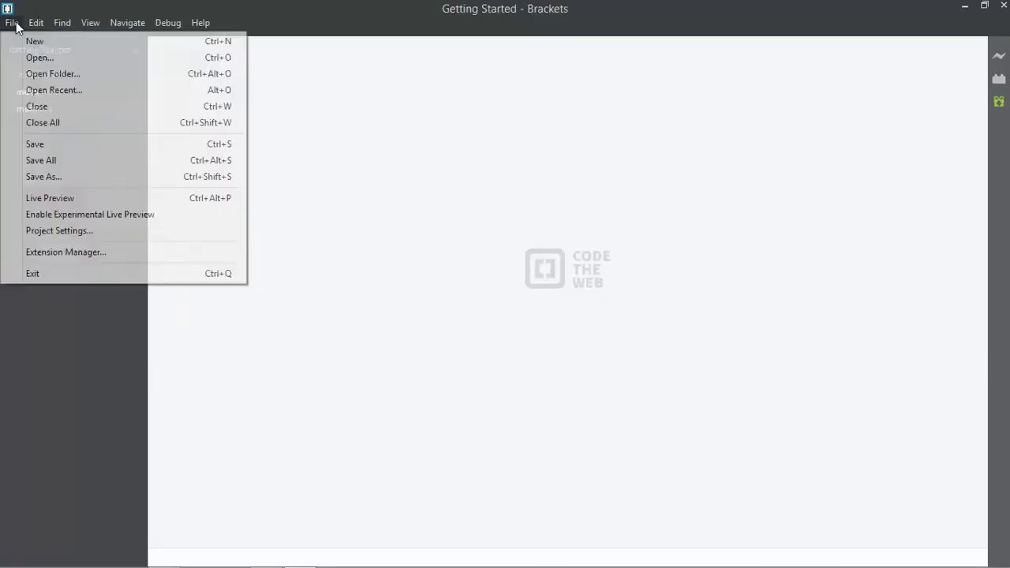
{"action": "left_click", "coordinate": [66, 252]}
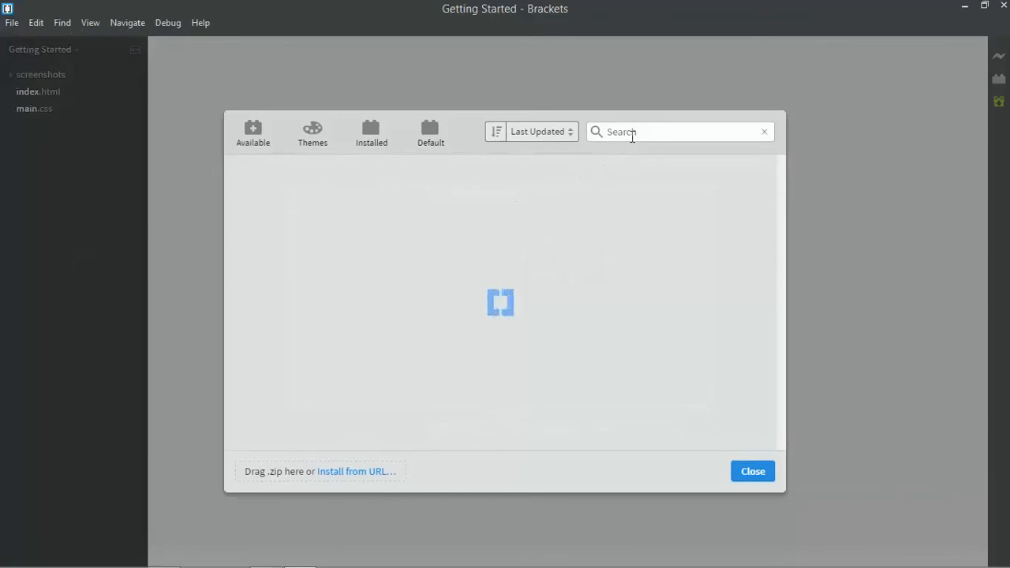
{"action": "left_click", "coordinate": [636, 132]}
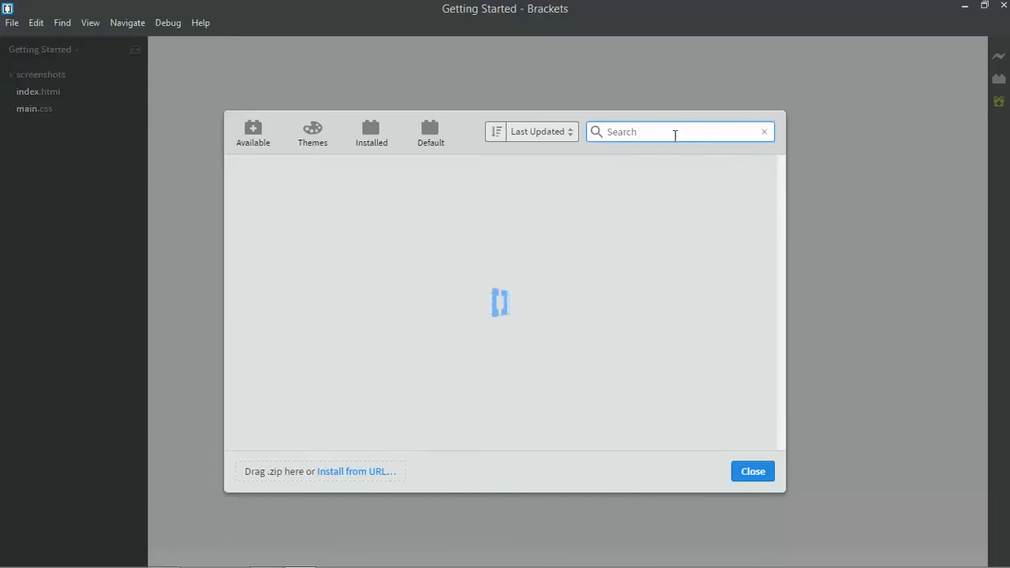
{"action": "type", "text": "aem bracket extension"}
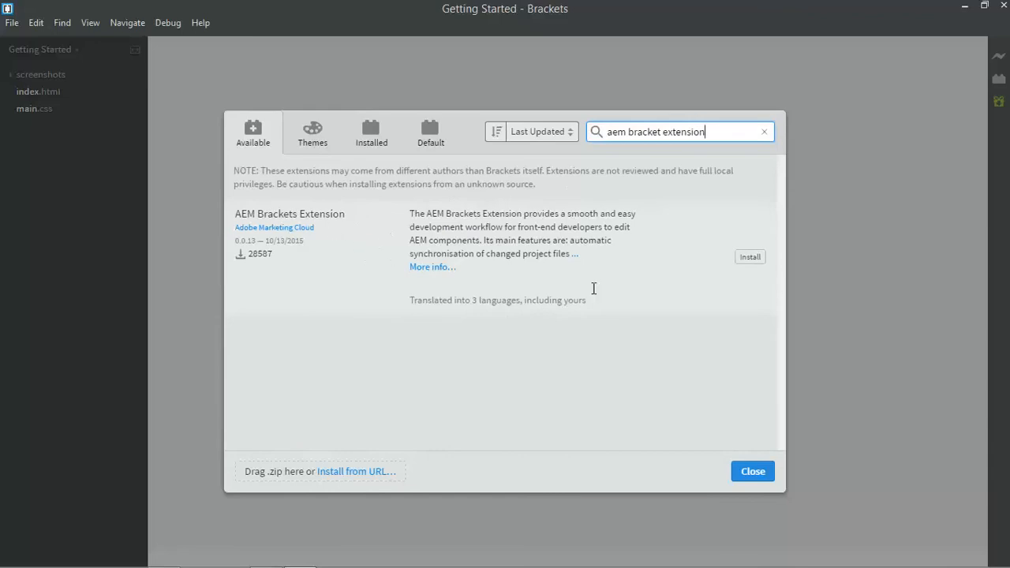
{"action": "left_click", "coordinate": [750, 256]}
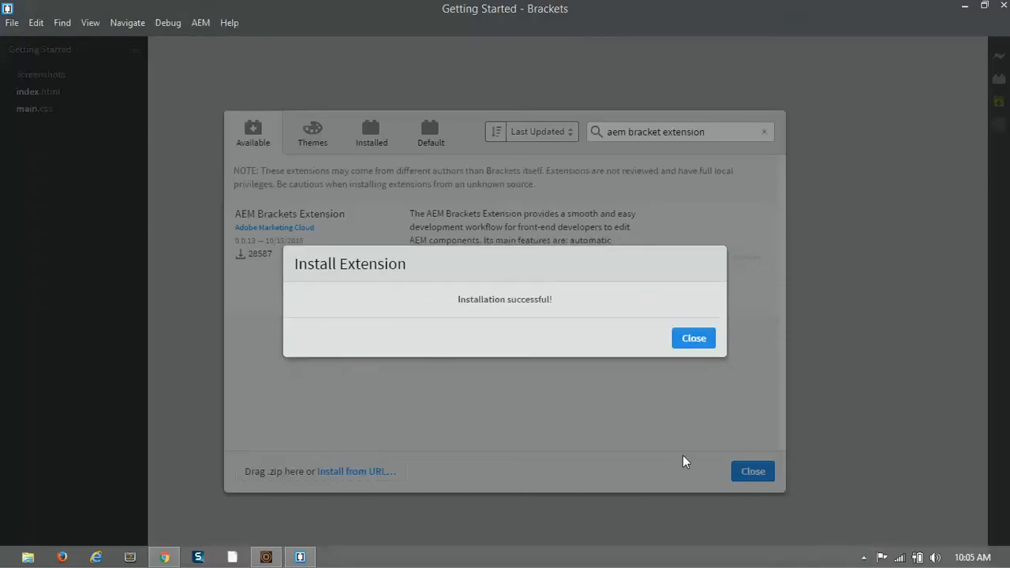
{"action": "left_click", "coordinate": [694, 338]}
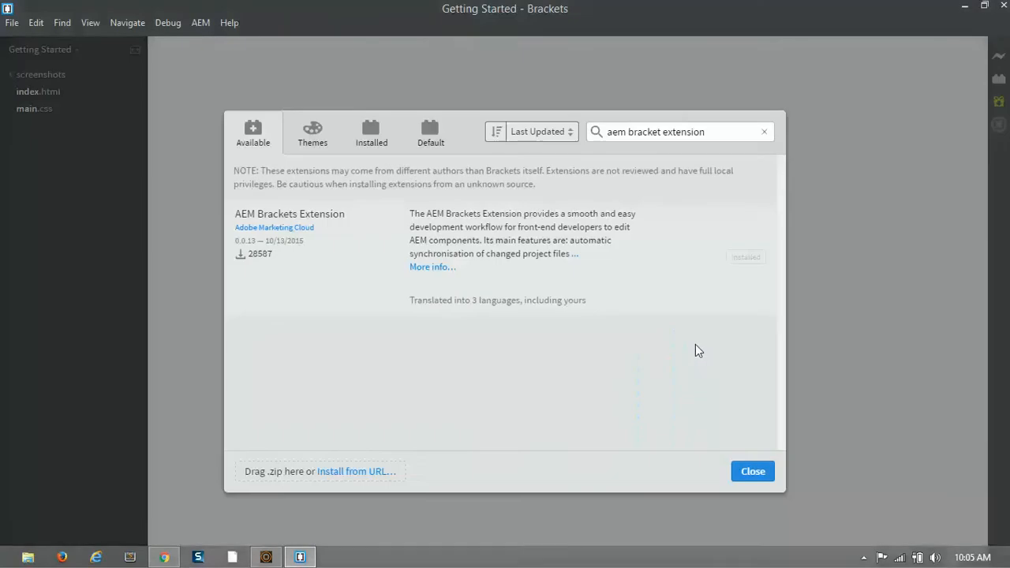
{"action": "left_click", "coordinate": [753, 471]}
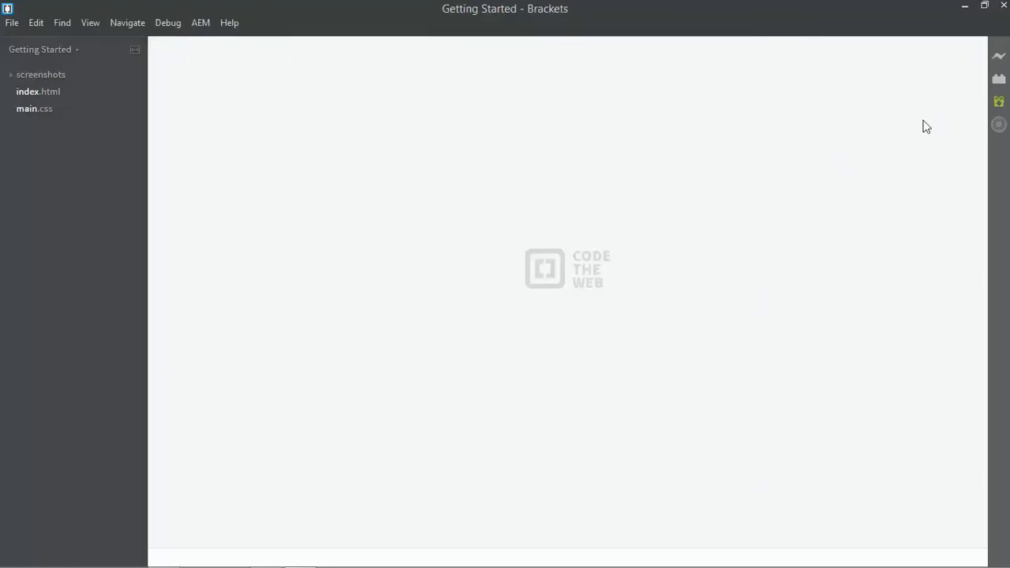
{"action": "left_click", "coordinate": [1004, 6]}
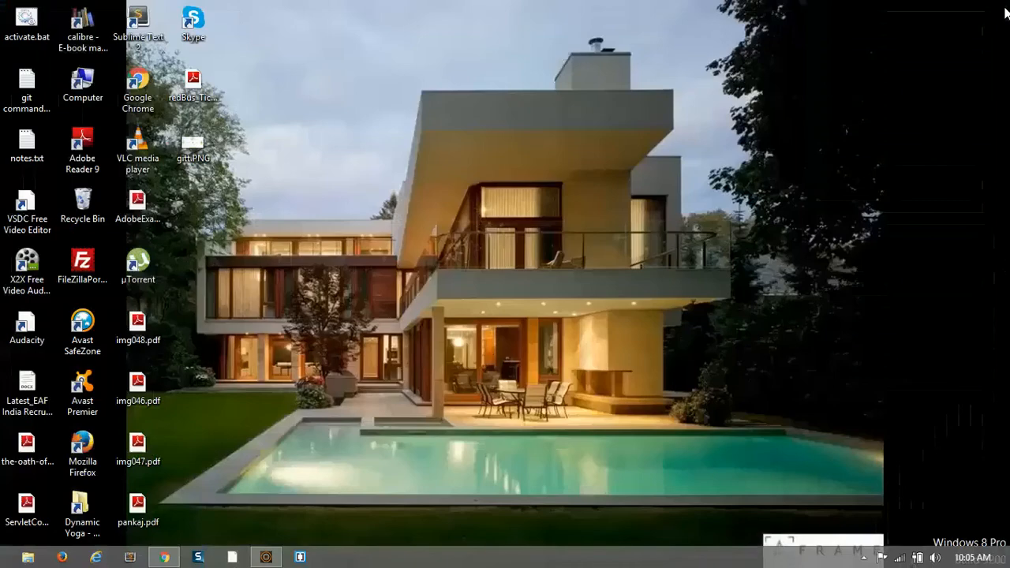
{"action": "left_click", "coordinate": [301, 557]}
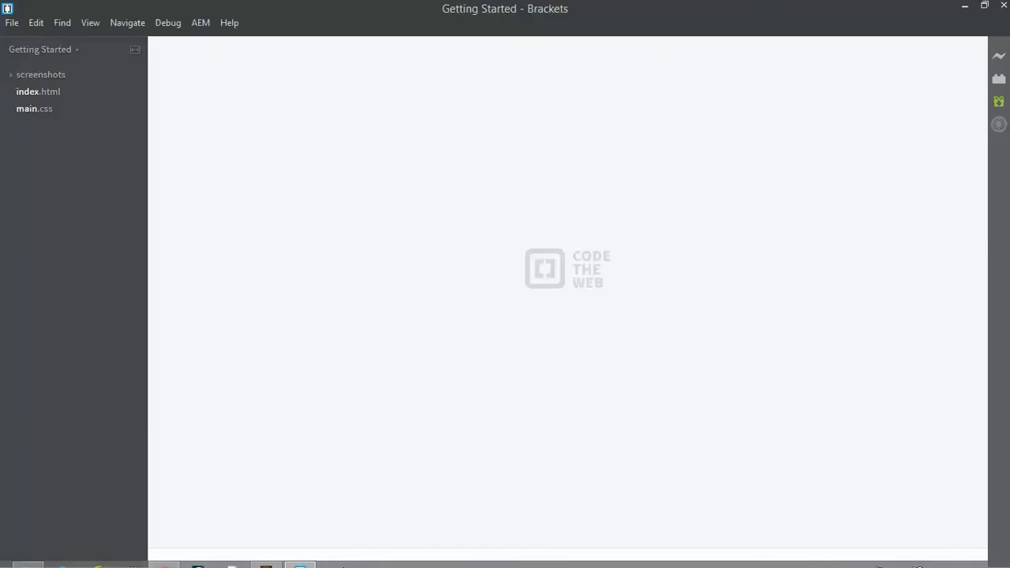
Step: Extract Training_Package-1.0.zip in Downloads with Extract Here and return to Brackets
{"action": "left_click", "coordinate": [32, 558]}
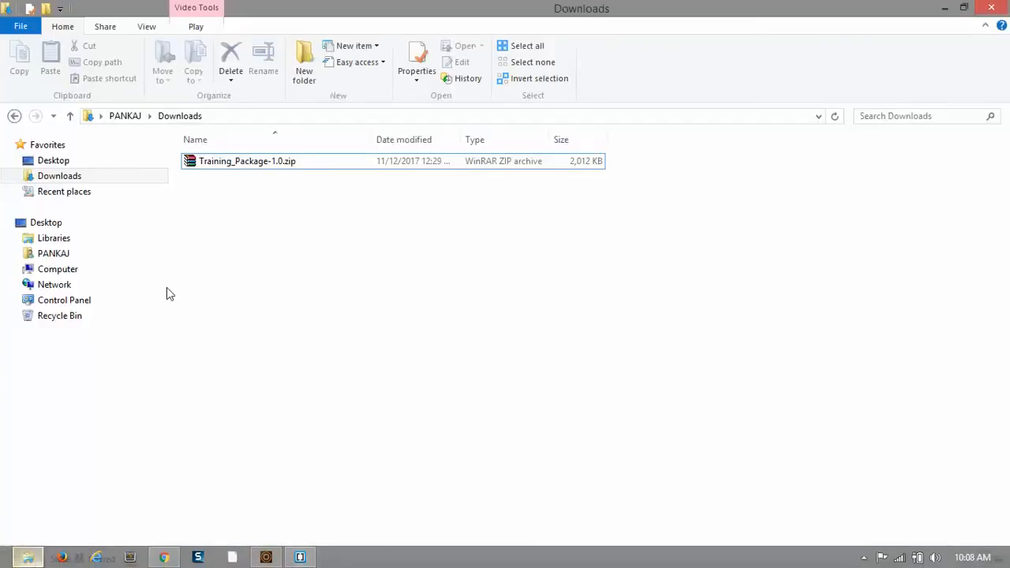
{"action": "left_click", "coordinate": [260, 163]}
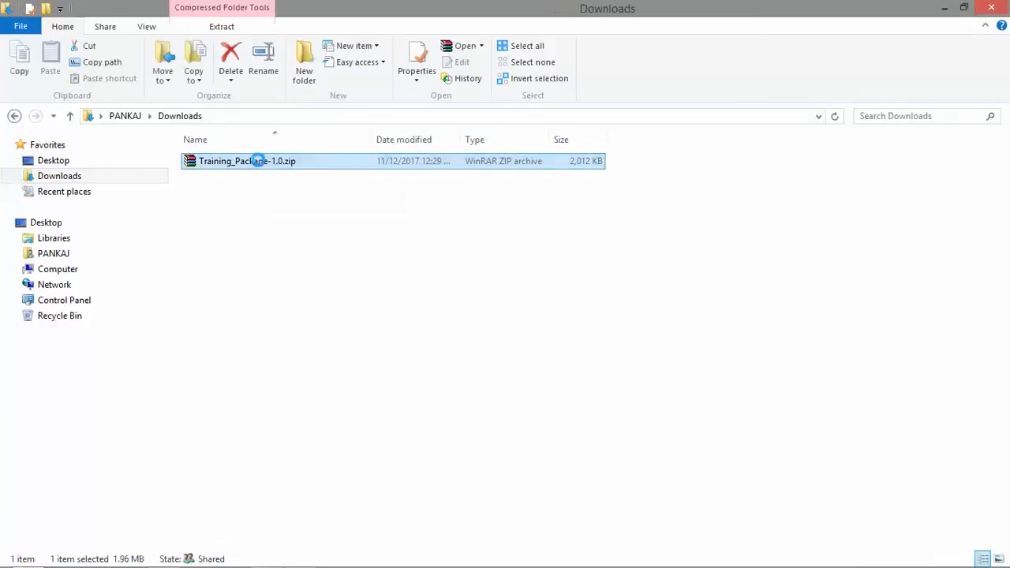
{"action": "right_click", "coordinate": [261, 164]}
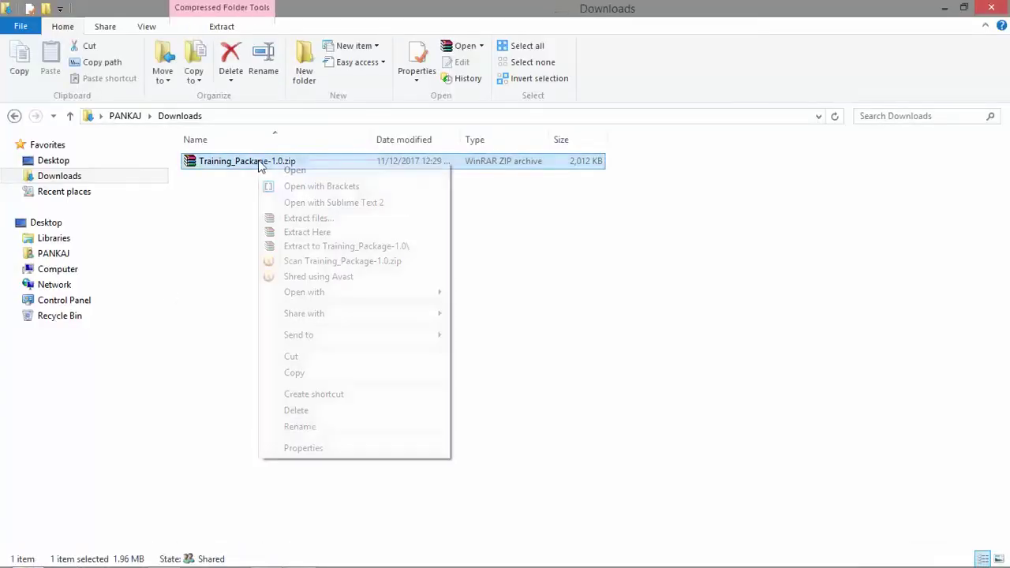
{"action": "left_click", "coordinate": [307, 232]}
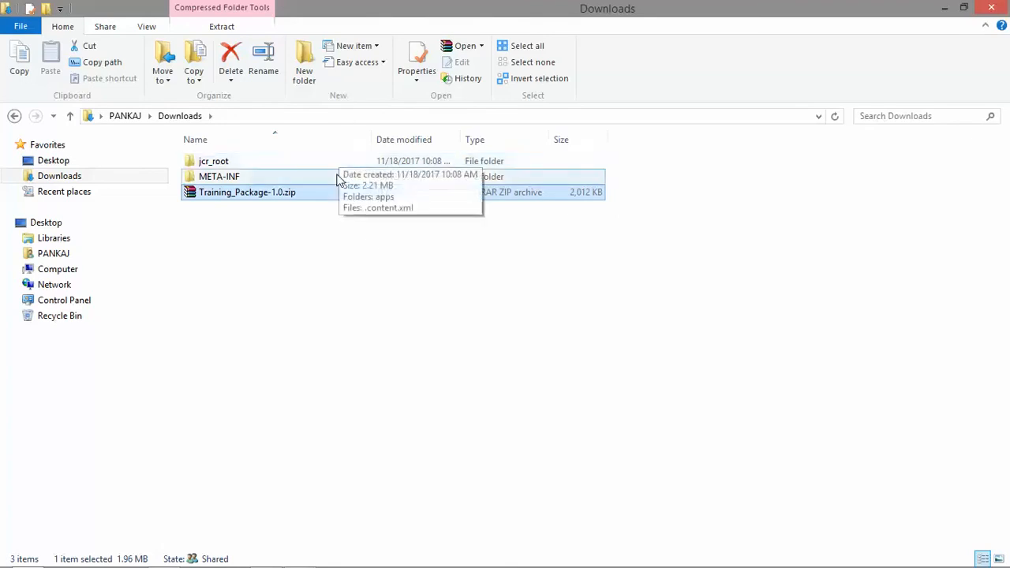
{"action": "mouse_move", "coordinate": [310, 562]}
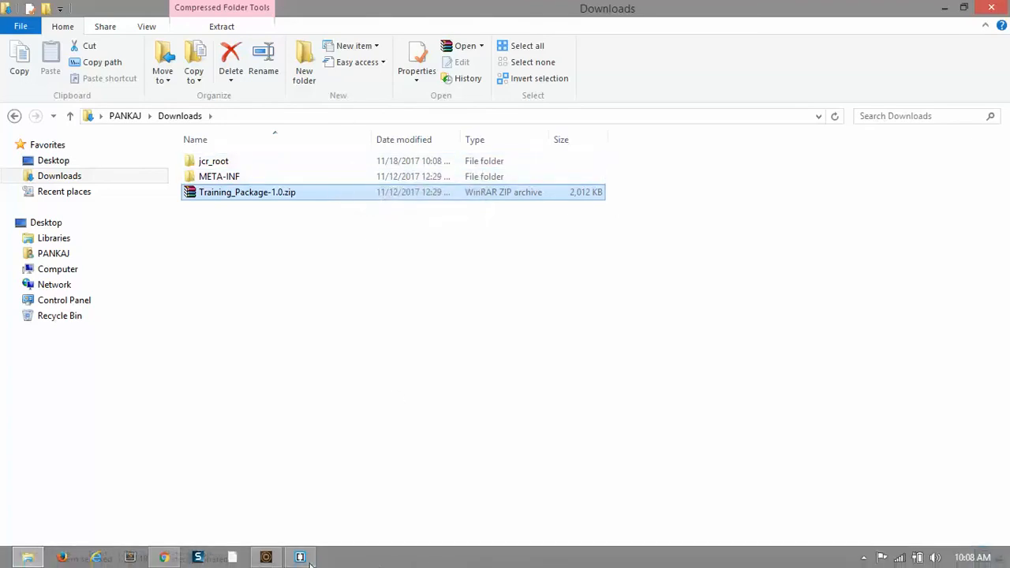
{"action": "left_click", "coordinate": [300, 558]}
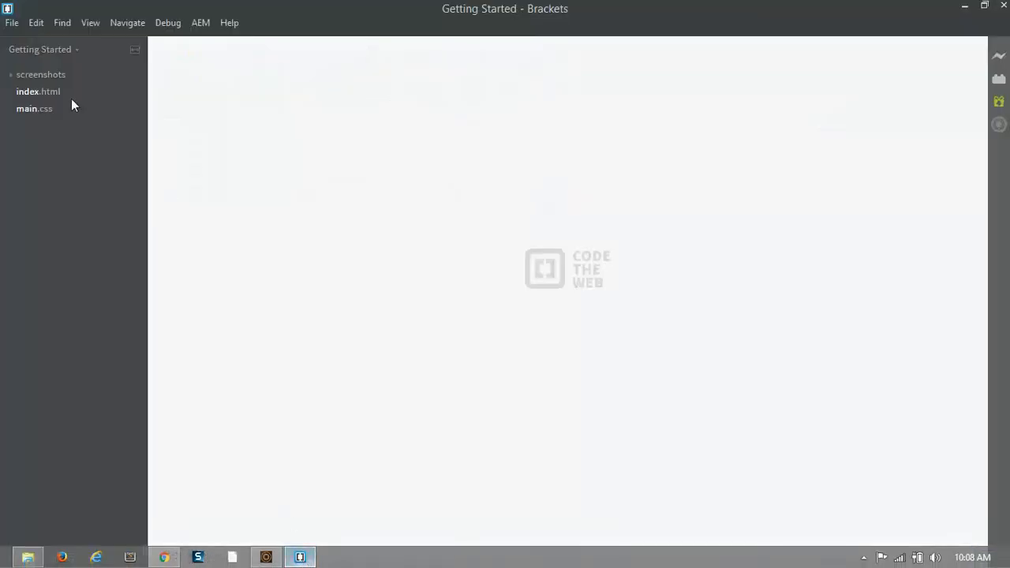
Step: Open the Downloads jcr_root folder as the Brackets project
{"action": "left_click", "coordinate": [11, 23]}
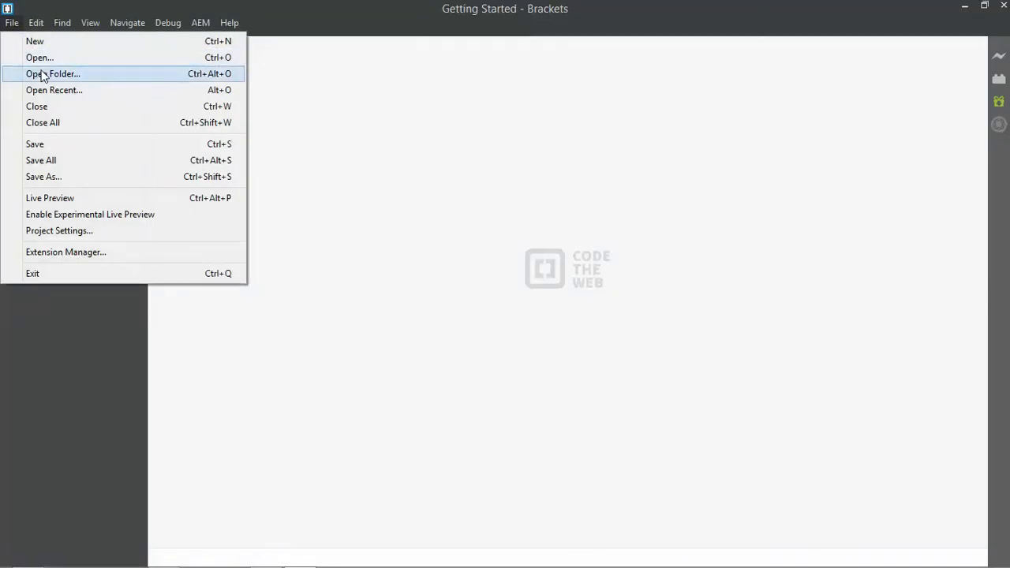
{"action": "left_click", "coordinate": [64, 75]}
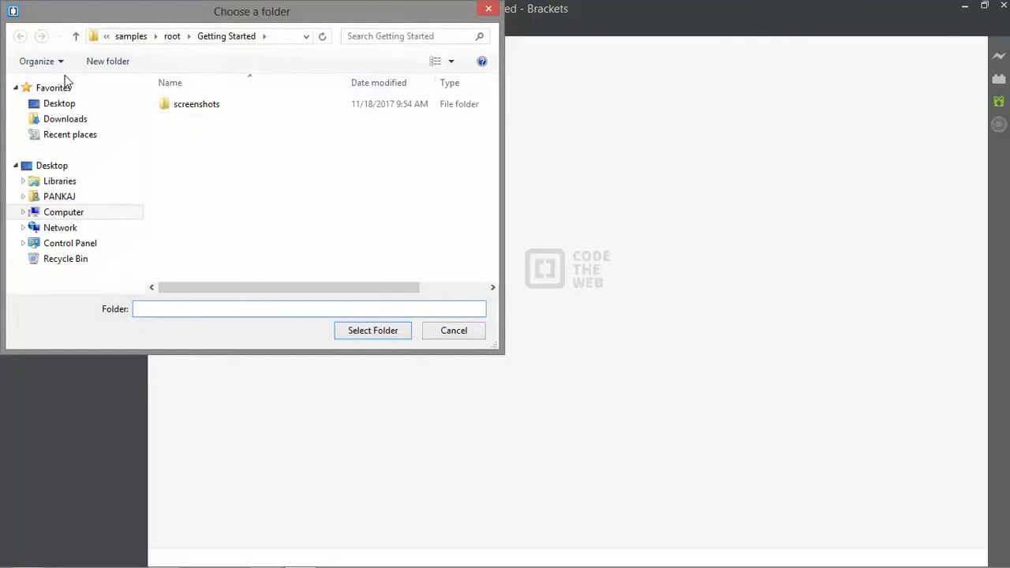
{"action": "left_click", "coordinate": [65, 118]}
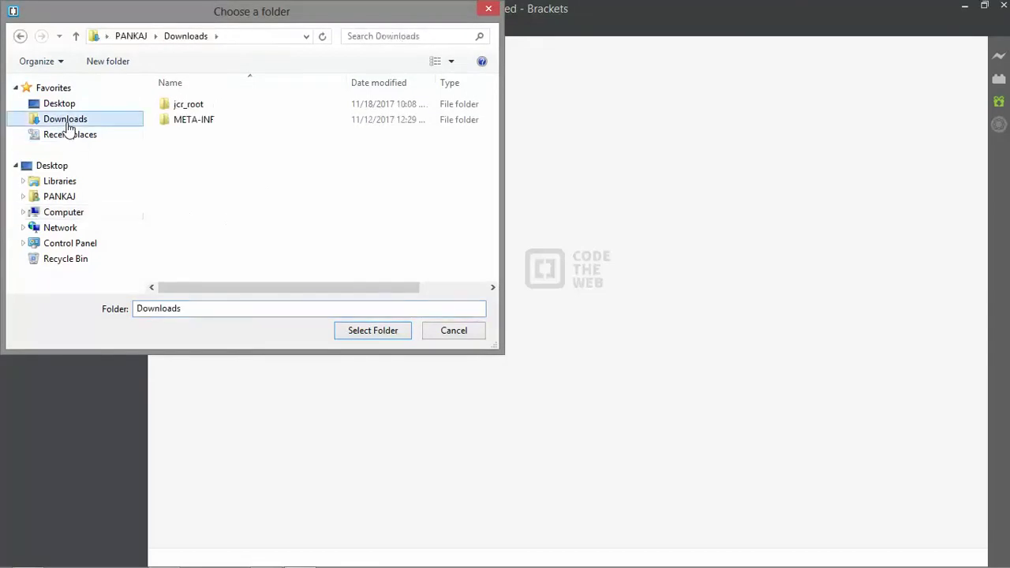
{"action": "left_click", "coordinate": [183, 108]}
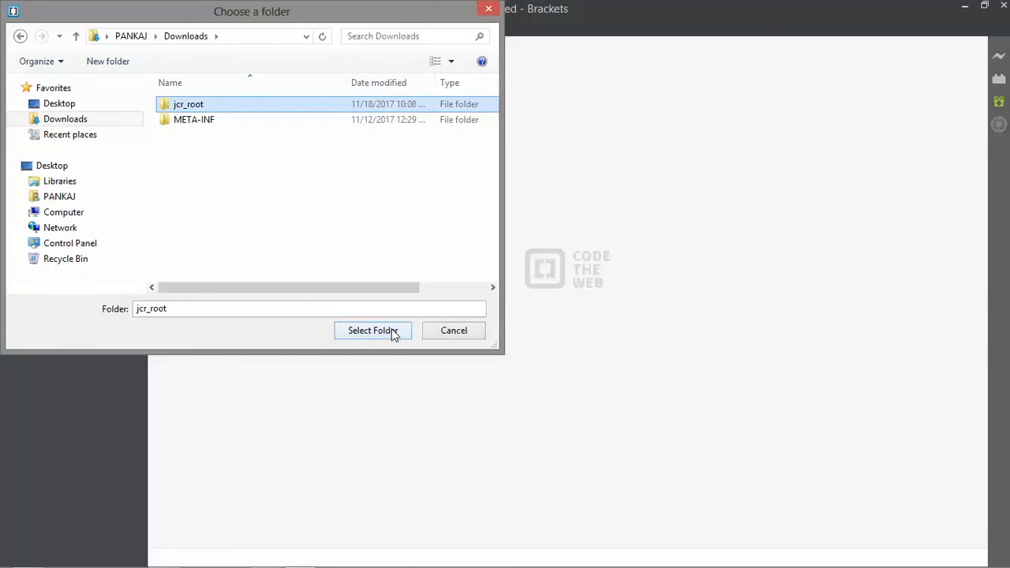
{"action": "left_click", "coordinate": [374, 330]}
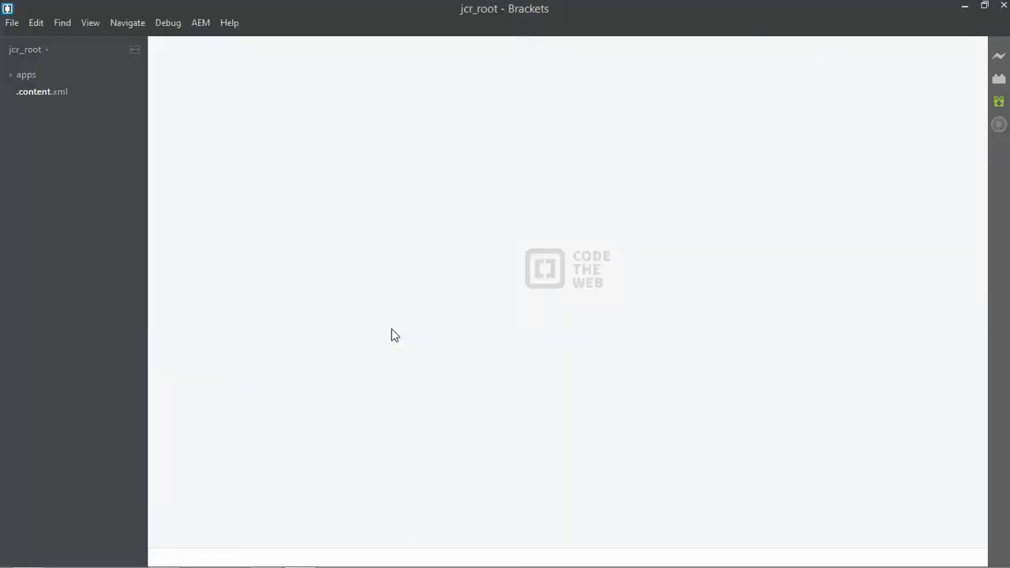
Step: Expand apps and geometrixx-outdoors in the project sidebar
{"action": "left_click", "coordinate": [15, 75]}
{"action": "left_click", "coordinate": [18, 94]}
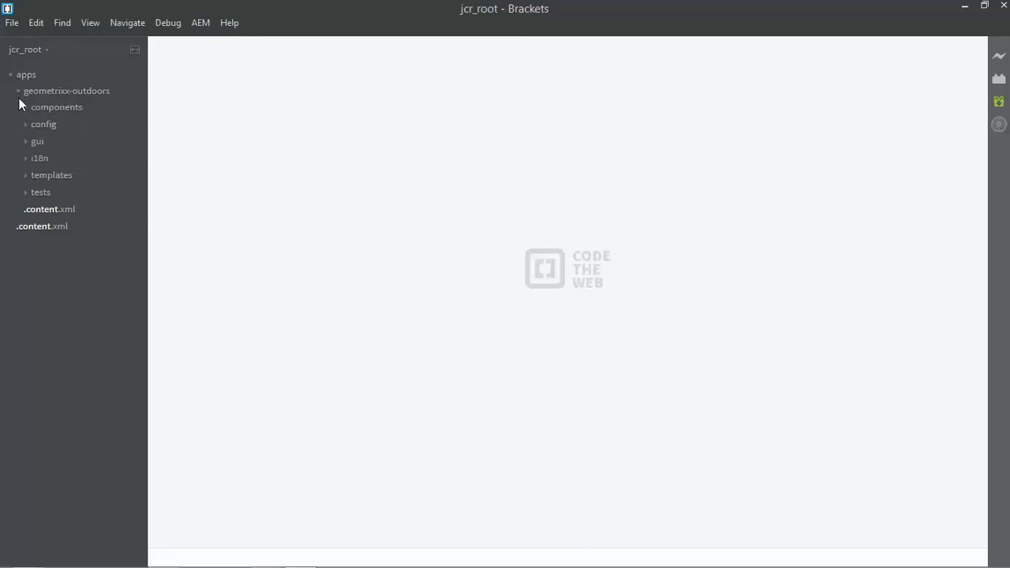
{"action": "left_click", "coordinate": [200, 22]}
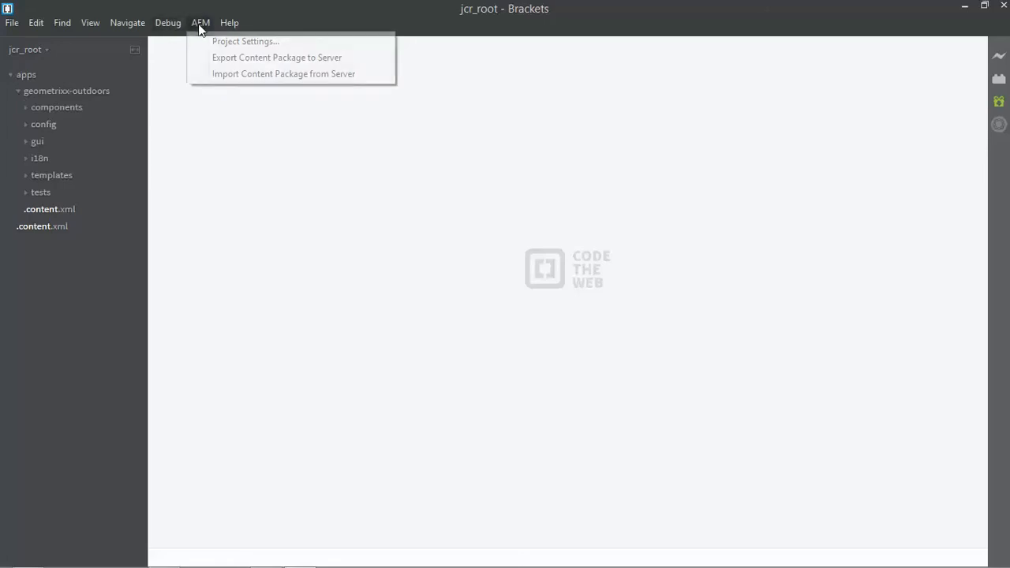
{"action": "left_click", "coordinate": [236, 41]}
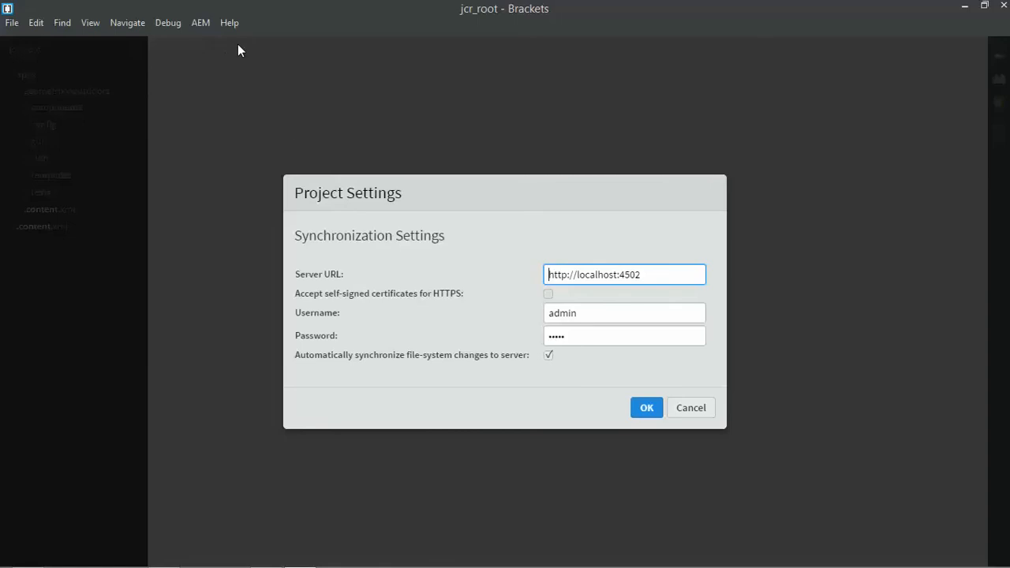
{"action": "left_click_drag", "start_coordinate": [660, 275], "coordinate": [532, 279]}
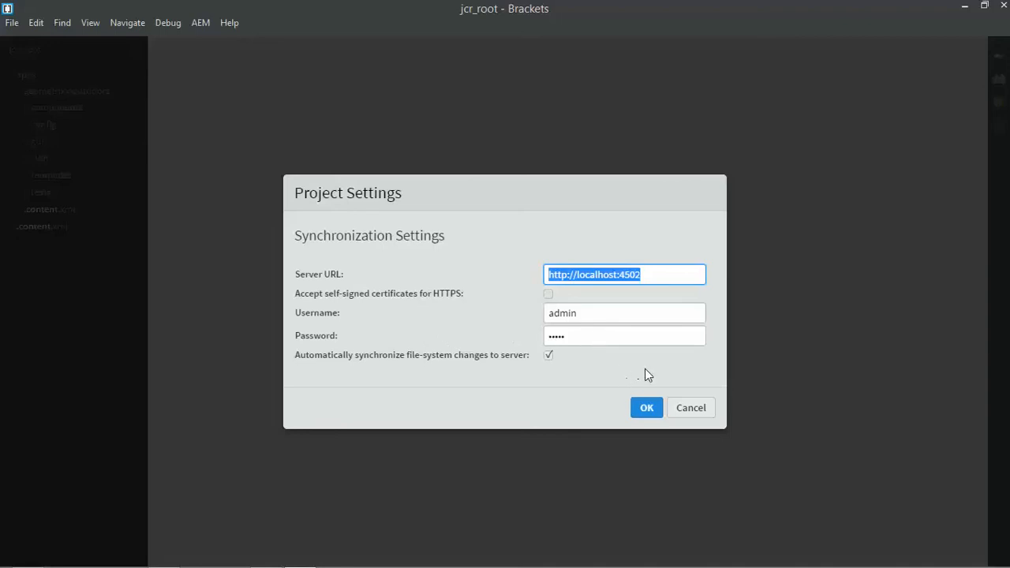
{"action": "left_click", "coordinate": [647, 408]}
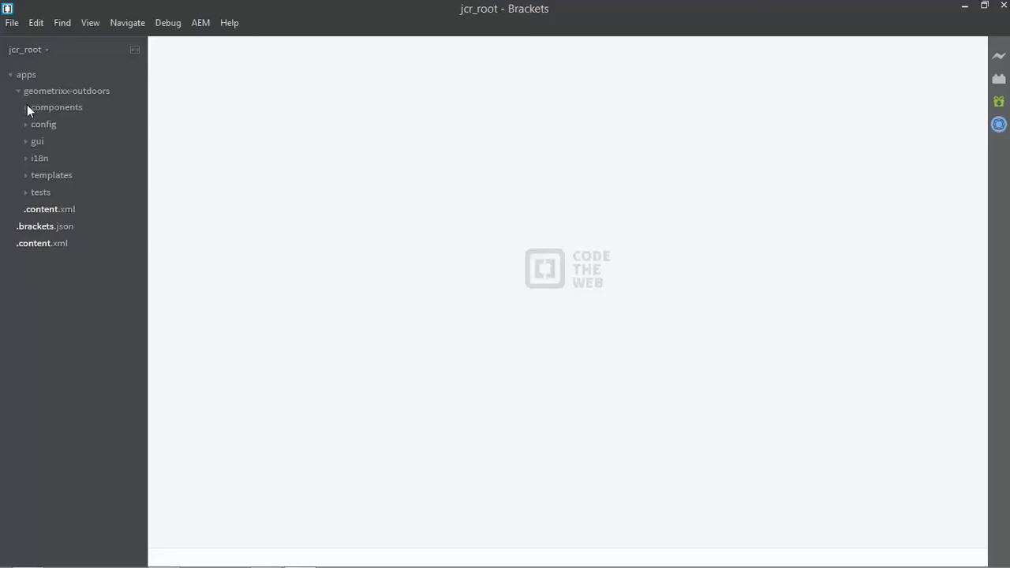
{"action": "left_click", "coordinate": [27, 109]}
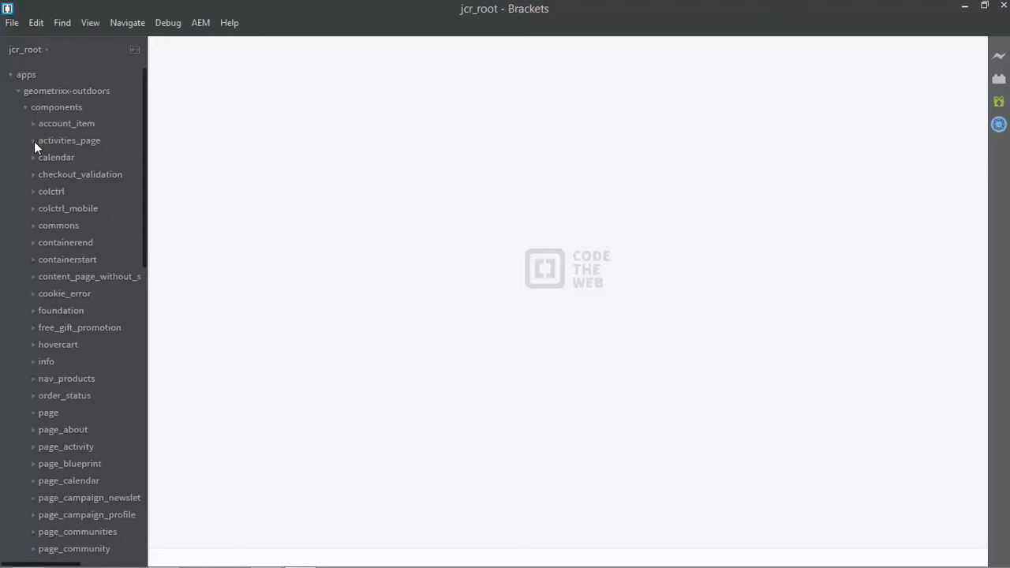
Step: Open activities_page body.html and complete the Title ${currentPage.title} line
{"action": "left_click", "coordinate": [34, 141]}
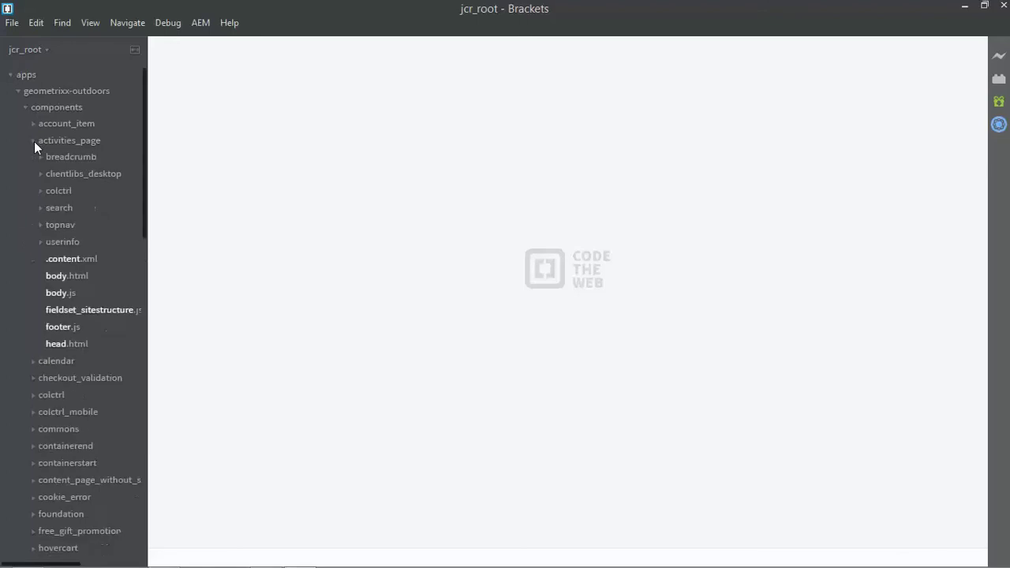
{"action": "double_click", "coordinate": [60, 275]}
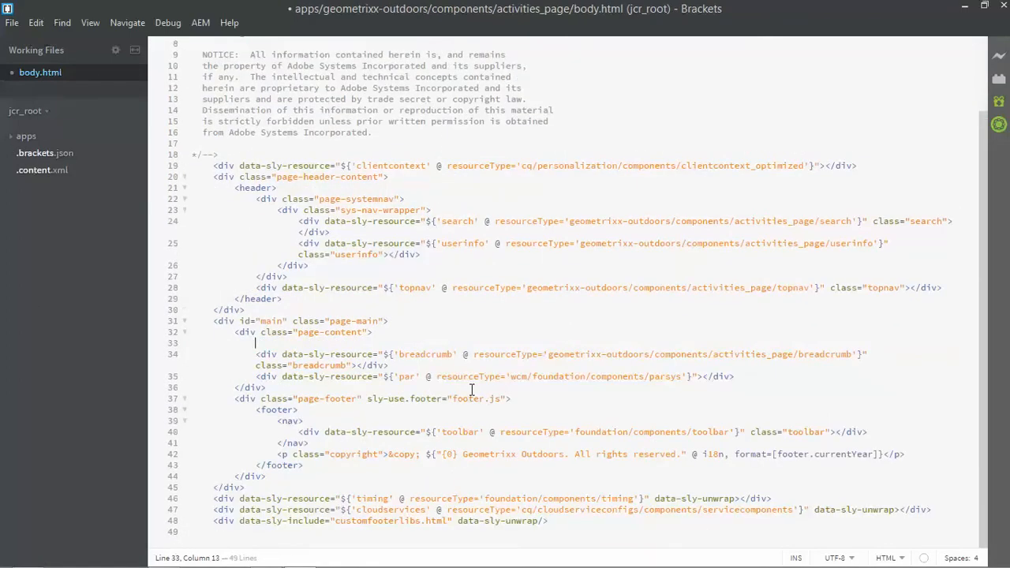
{"action": "type", "text": "Title "}
{"action": "type", "text": ": "}
{"action": "type", "text": "${"}
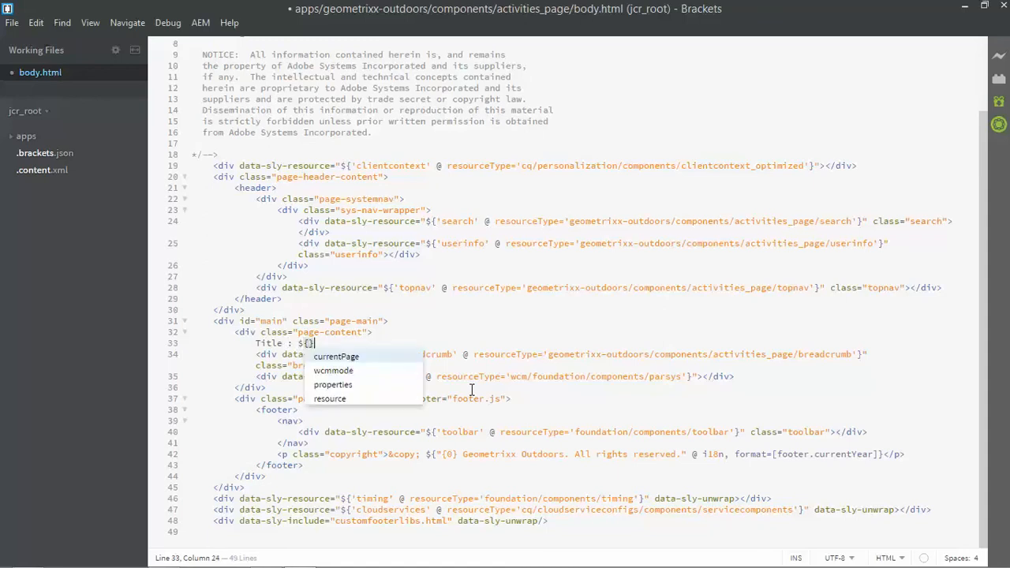
{"action": "type", "text": "c"}
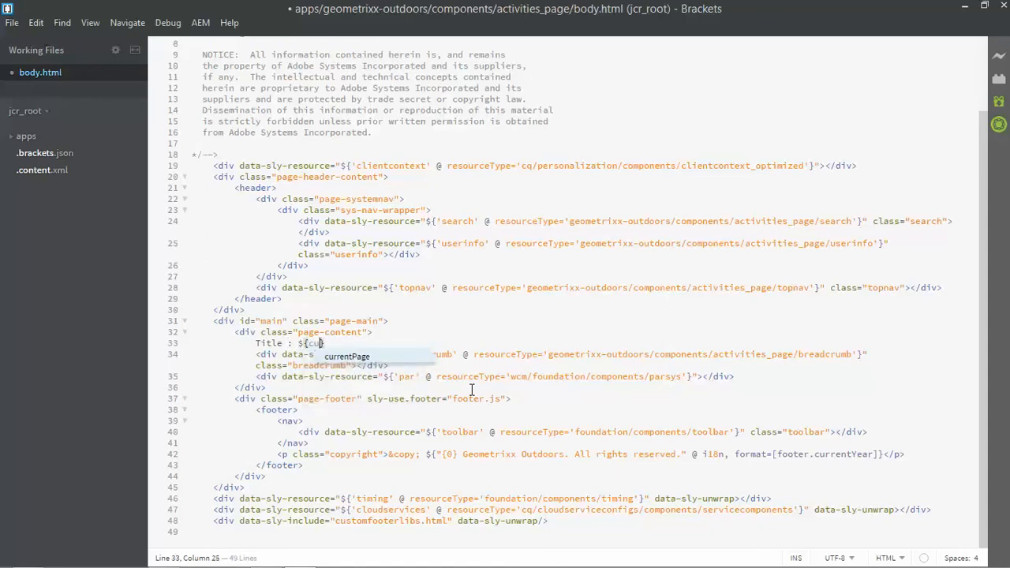
{"action": "type", "text": "u"}
{"action": "key", "text": "Return"}
{"action": "type", "text": "."}
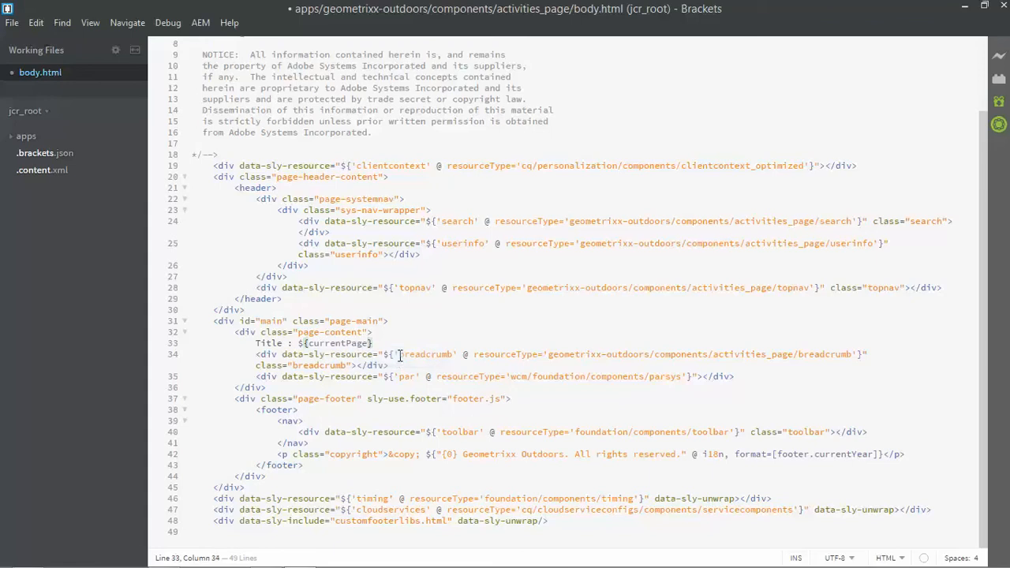
{"action": "type", "text": "ti"}
{"action": "key", "text": "Return"}
{"action": "type", "text": "<"}
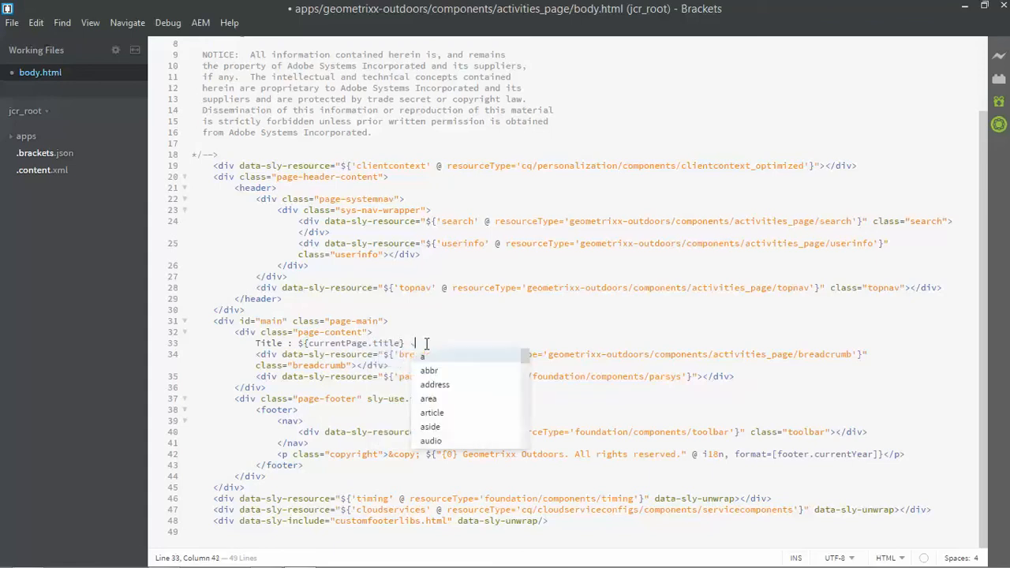
{"action": "key", "text": "Escape"}
{"action": "type", "text": ">br"}
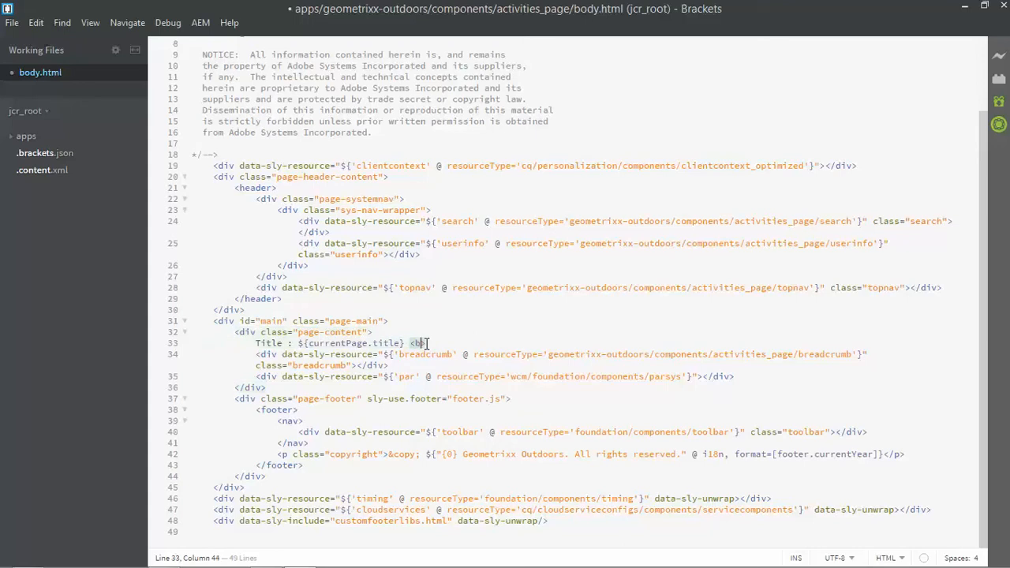
{"action": "type", "text": " />"}
{"action": "key", "text": "Right"}
{"action": "key", "text": "Return"}
{"action": "type", "text": "Path"}
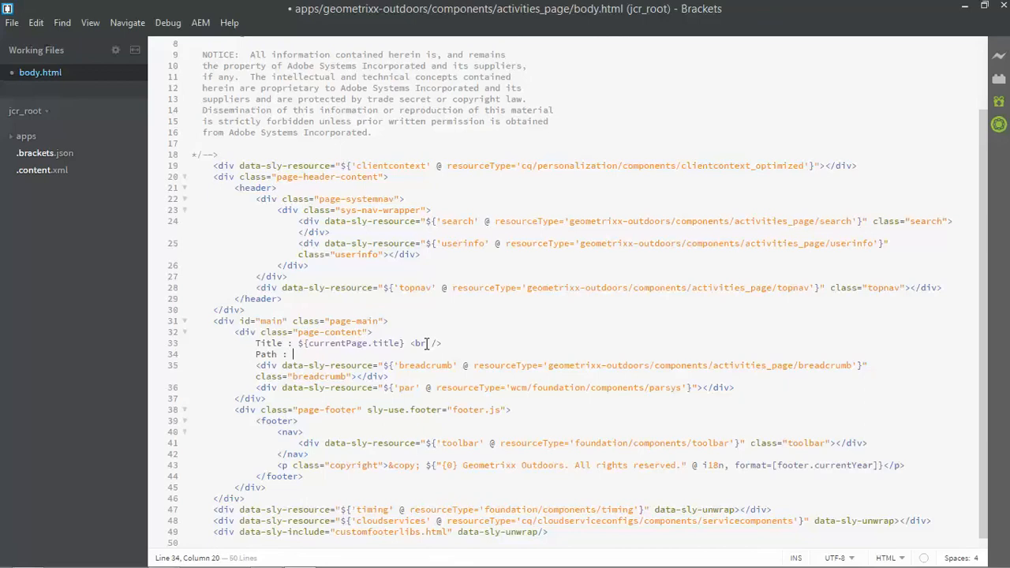
{"action": "type", "text": "${"}
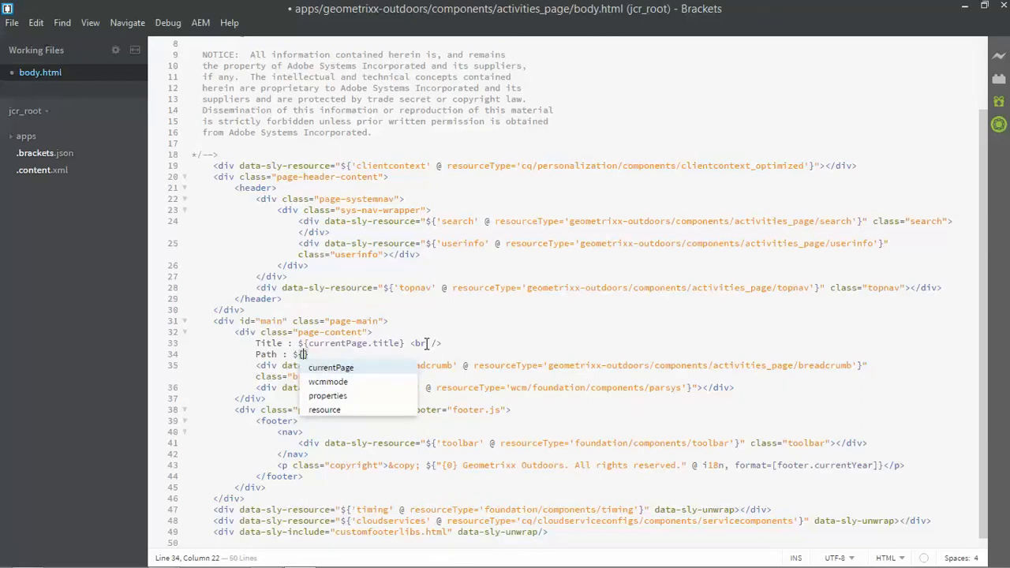
{"action": "type", "text": "cur"}
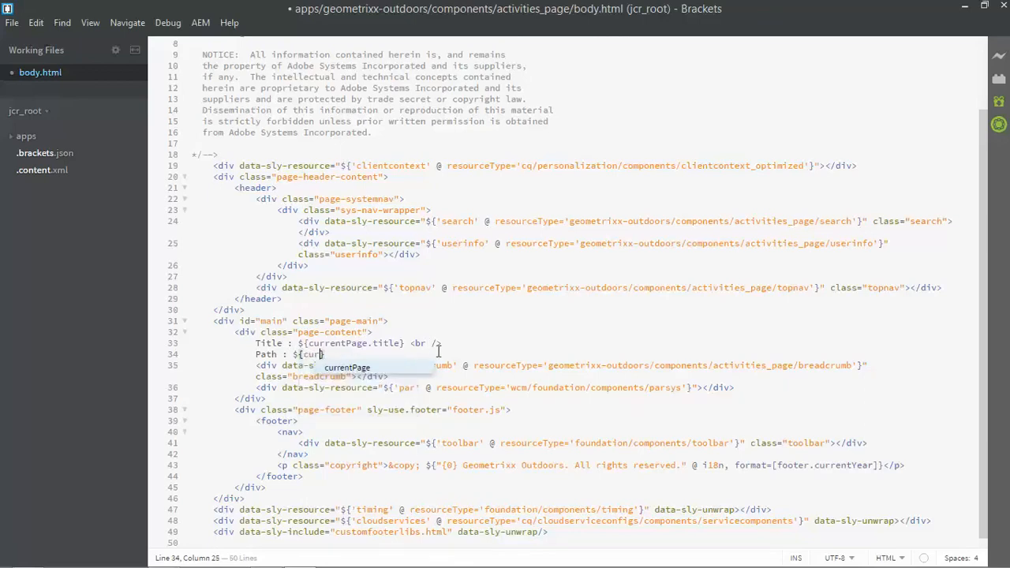
Step: Add a Path : ${currentPage.path} line below the Title line
{"action": "left_click", "coordinate": [401, 370]}
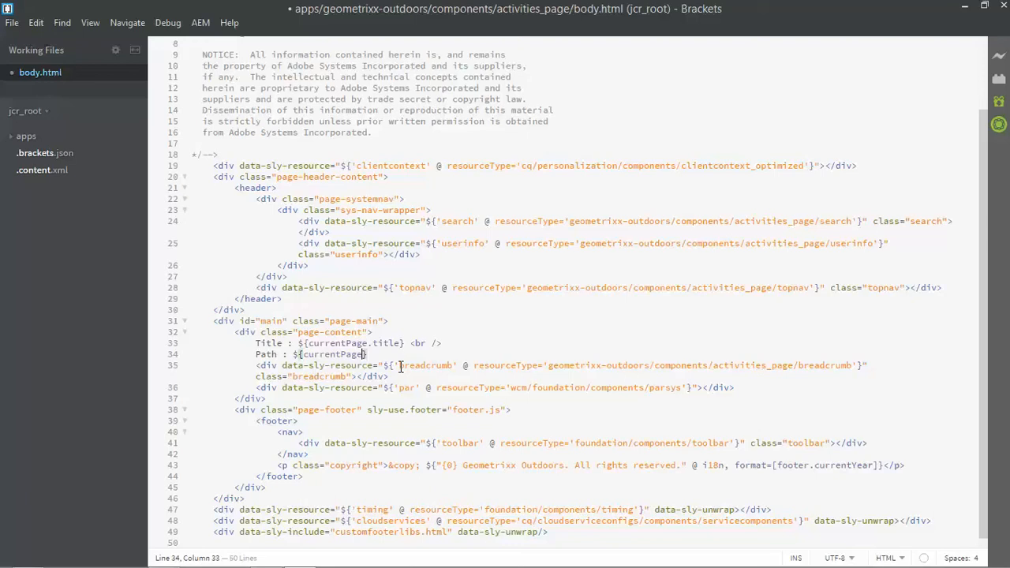
{"action": "type", "text": ".p"}
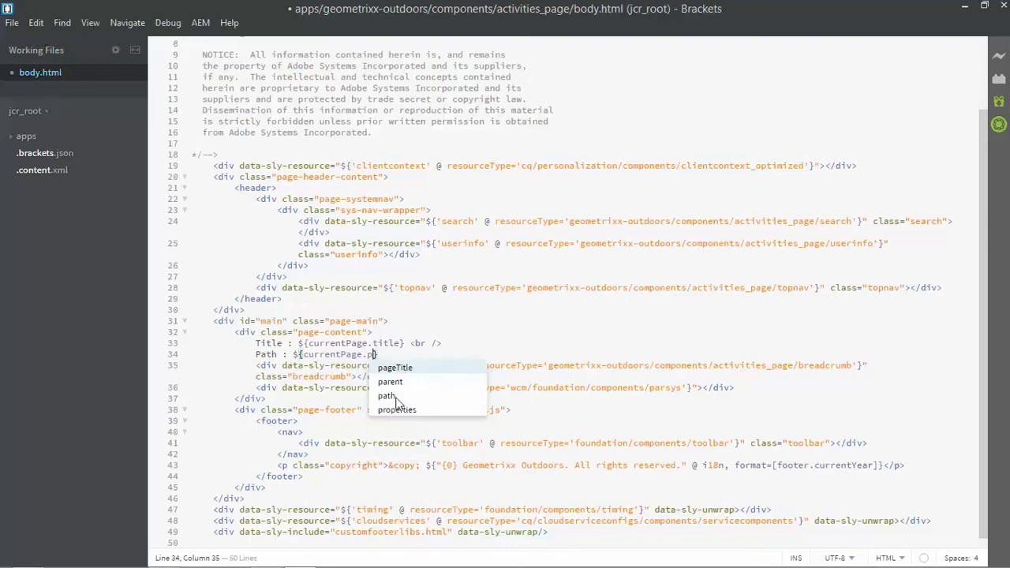
{"action": "left_click", "coordinate": [388, 395]}
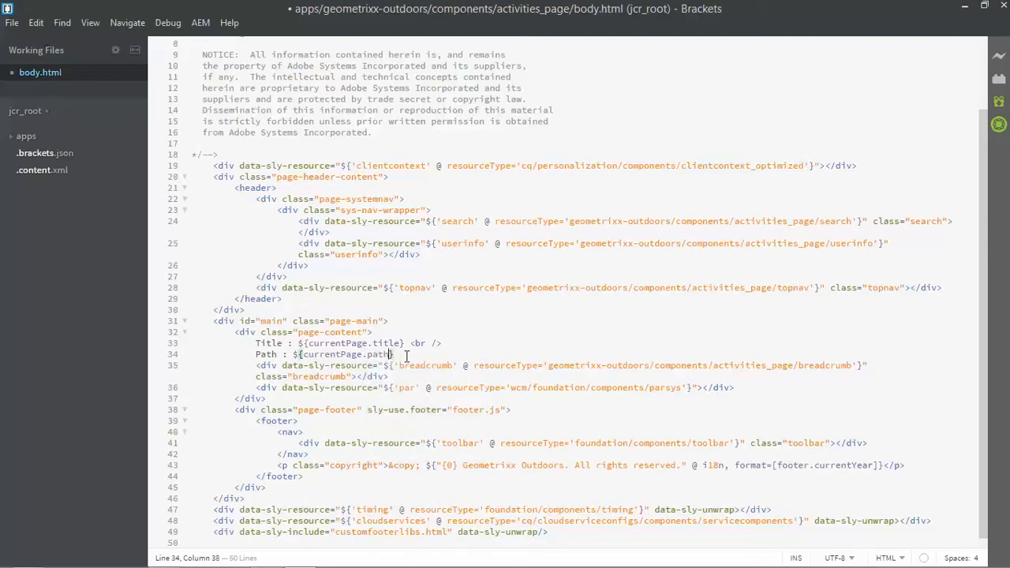
{"action": "key", "text": "Right"}
Step: Save body.html, export it to AEM via the extension icon, then switch to Chrome
{"action": "key", "text": "ctrl+s"}
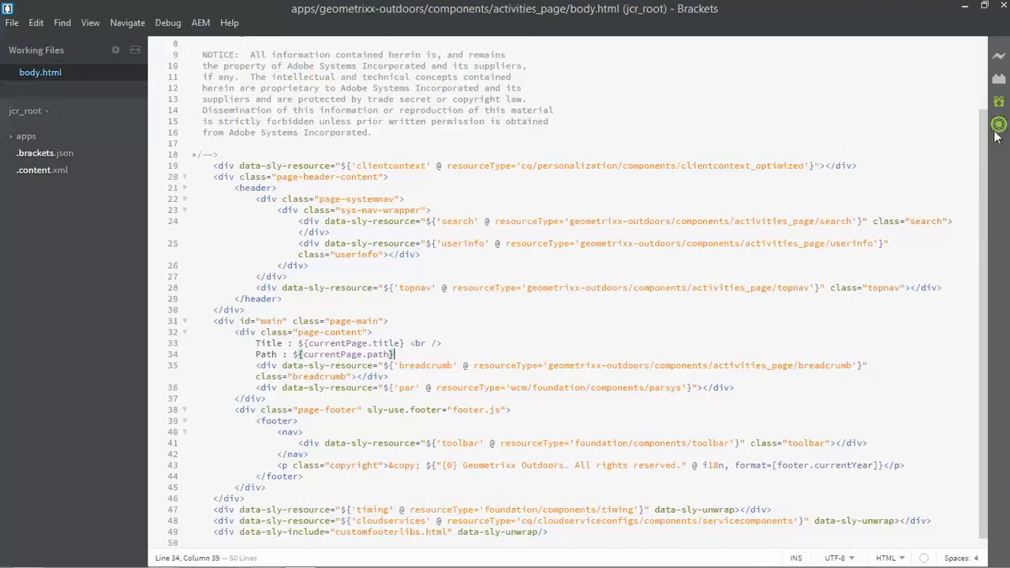
{"action": "left_click", "coordinate": [999, 125]}
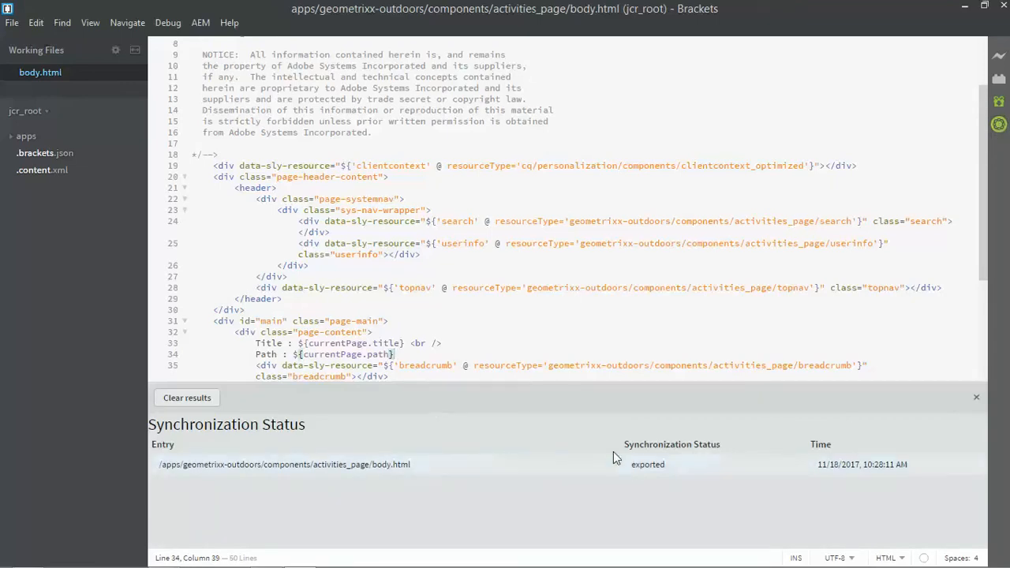
{"action": "mouse_move", "coordinate": [363, 564]}
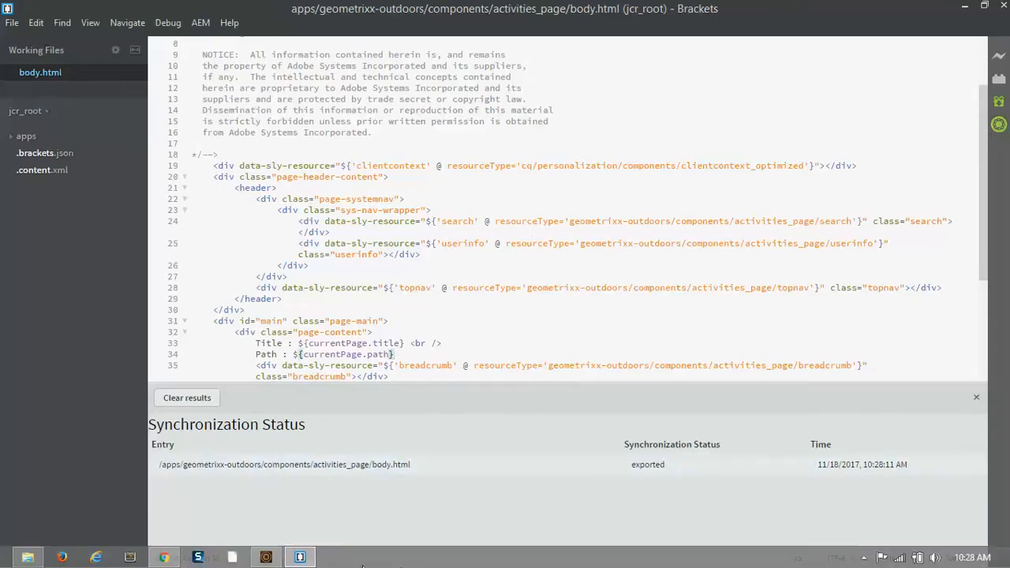
{"action": "left_click", "coordinate": [163, 558]}
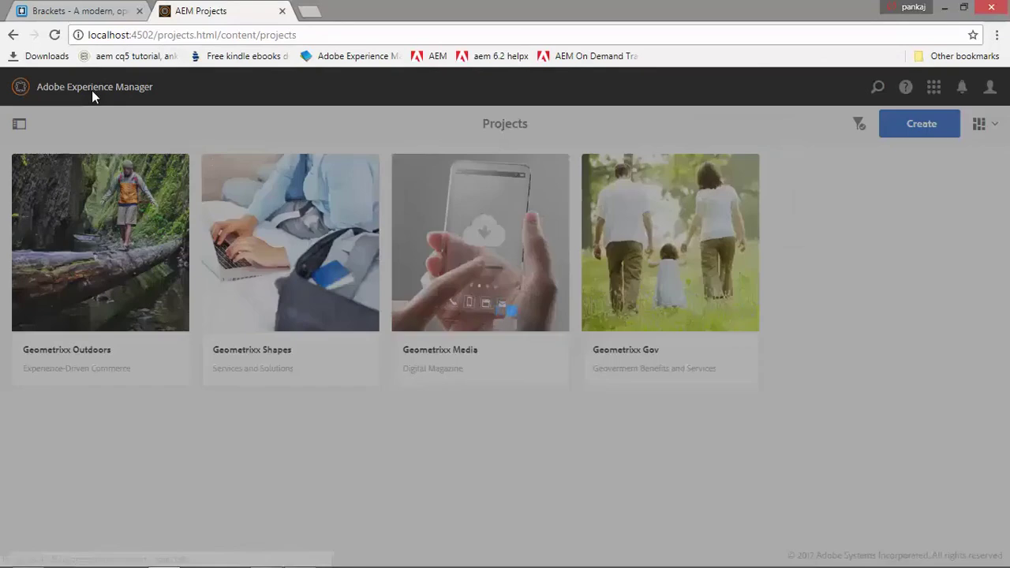
Step: Browse Sites > Geometrixx Outdoors > English > Activities and open the Biking page for editing
{"action": "left_click", "coordinate": [91, 89]}
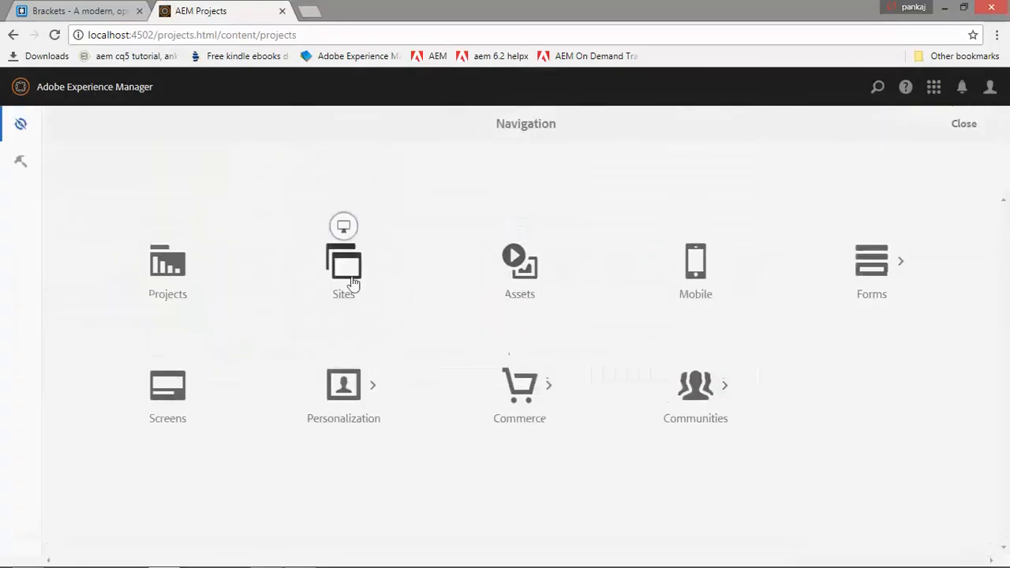
{"action": "left_click", "coordinate": [352, 282]}
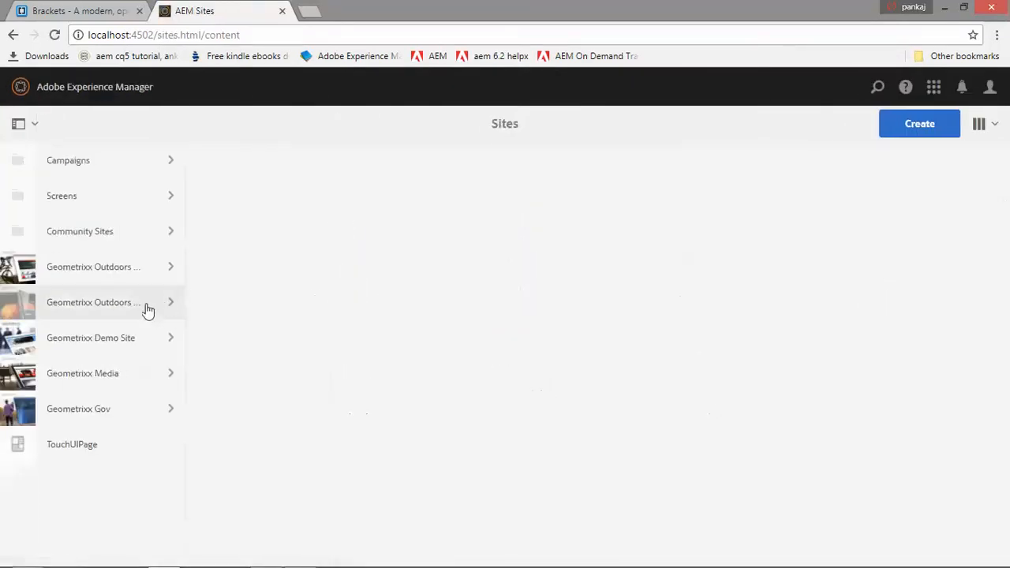
{"action": "left_click", "coordinate": [150, 272]}
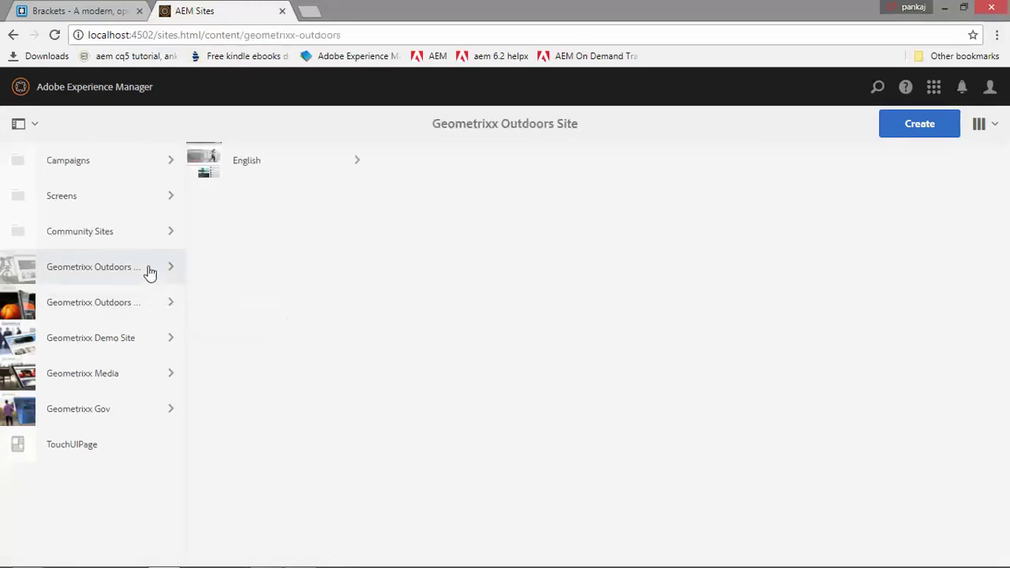
{"action": "left_click", "coordinate": [317, 160]}
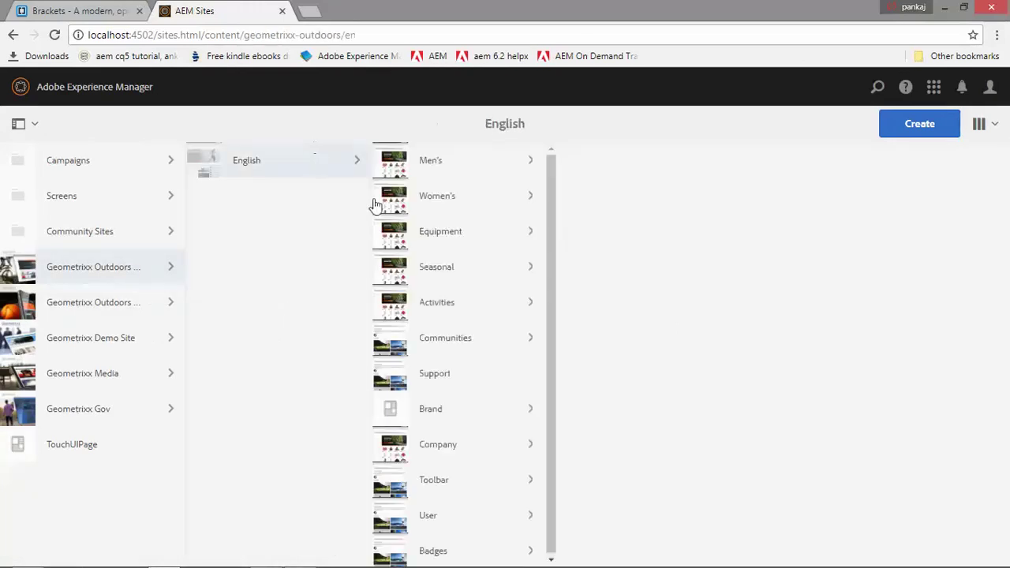
{"action": "left_click", "coordinate": [490, 304]}
{"action": "left_click", "coordinate": [576, 162]}
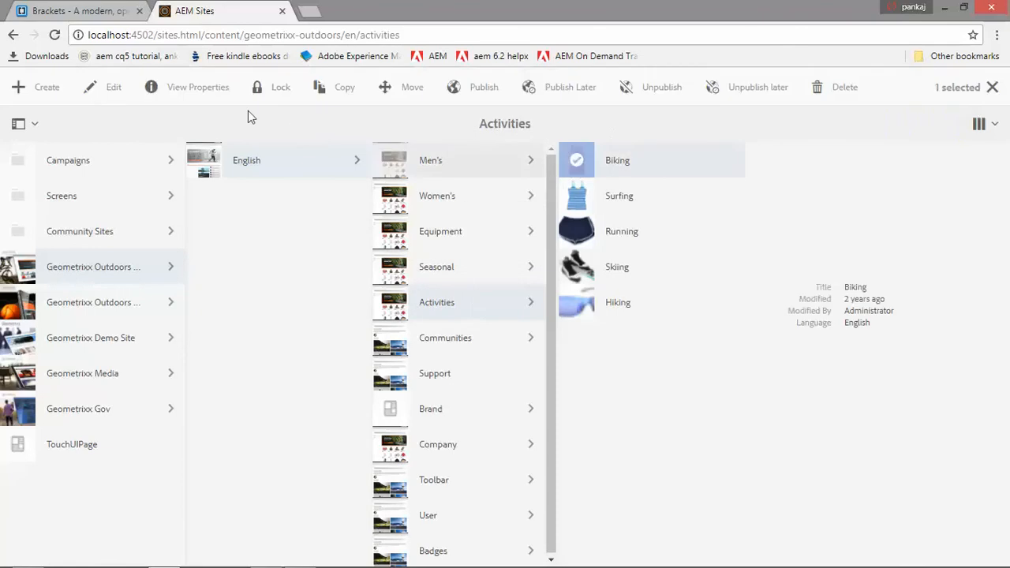
{"action": "left_click", "coordinate": [110, 87]}
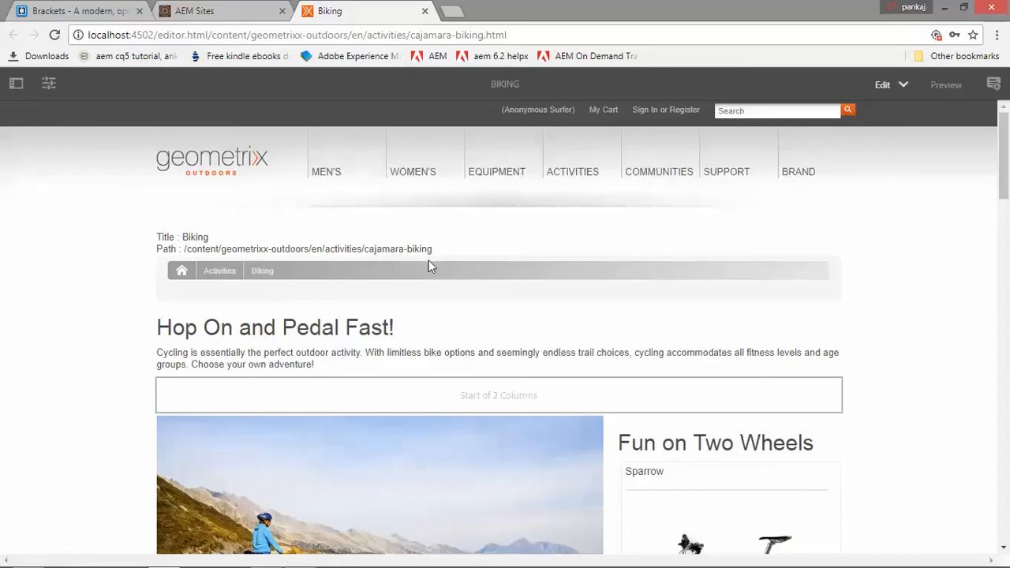
Step: Switch back to Brackets with Alt+Tab
{"action": "key", "text": "alt+Tab"}
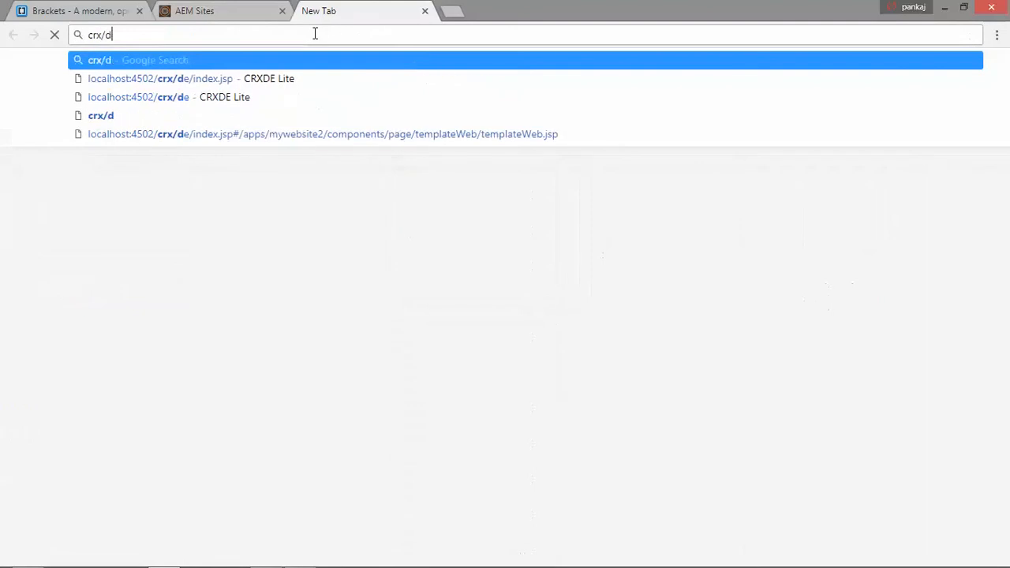
{"action": "type", "text": "e"}
Step: Load CRXDE Lite in the browser and place the cursor in body.html's code
{"action": "key", "text": "Down"}
{"action": "key", "text": "Return"}
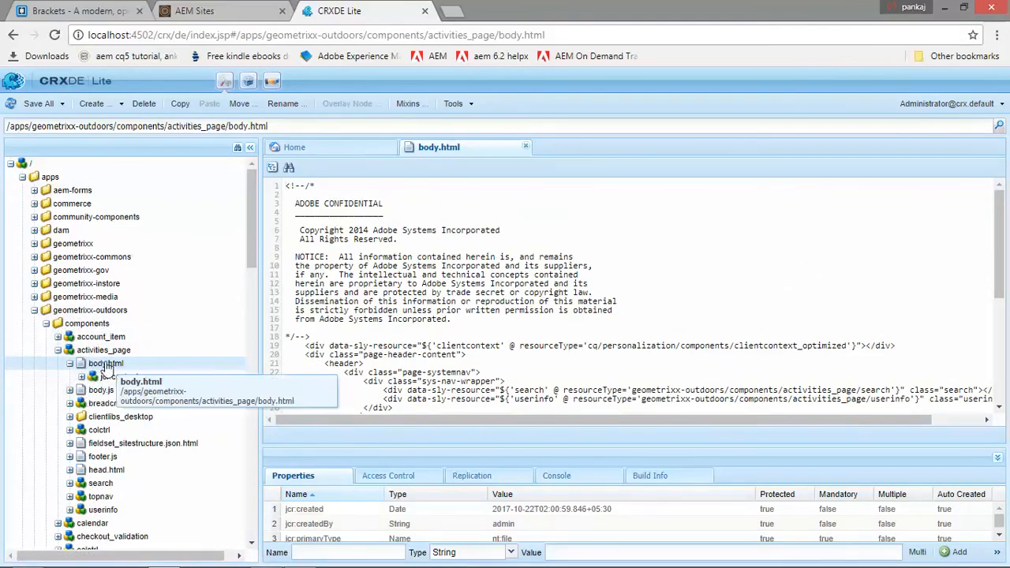
{"action": "left_click", "coordinate": [641, 310]}
{"action": "left_click_drag", "start_coordinate": [1000, 269], "coordinate": [1000, 316]}
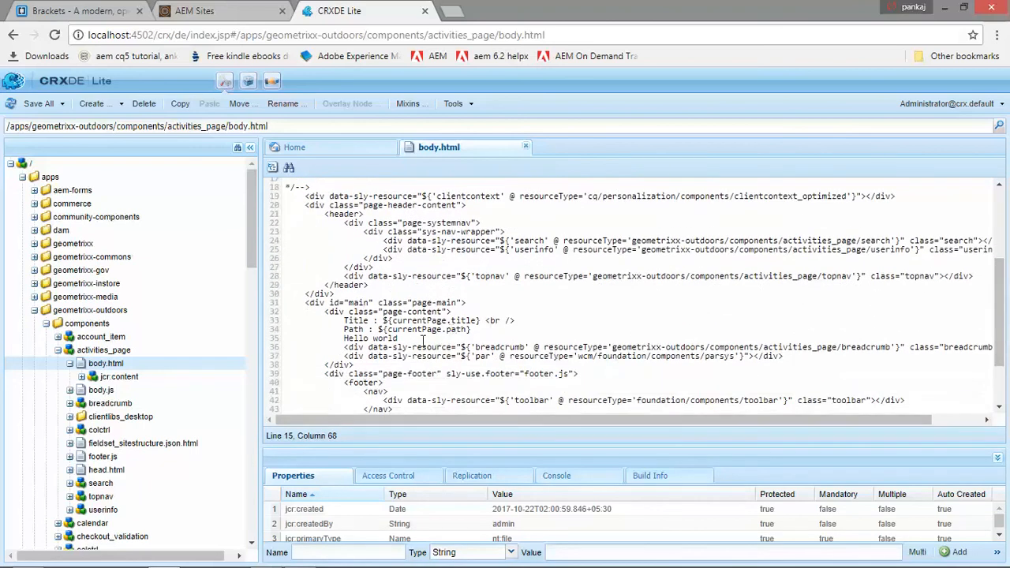
Step: Move the Hello world line to sit right after the Path line and save body.html with Save All
{"action": "left_click_drag", "start_coordinate": [399, 338], "coordinate": [344, 337]}
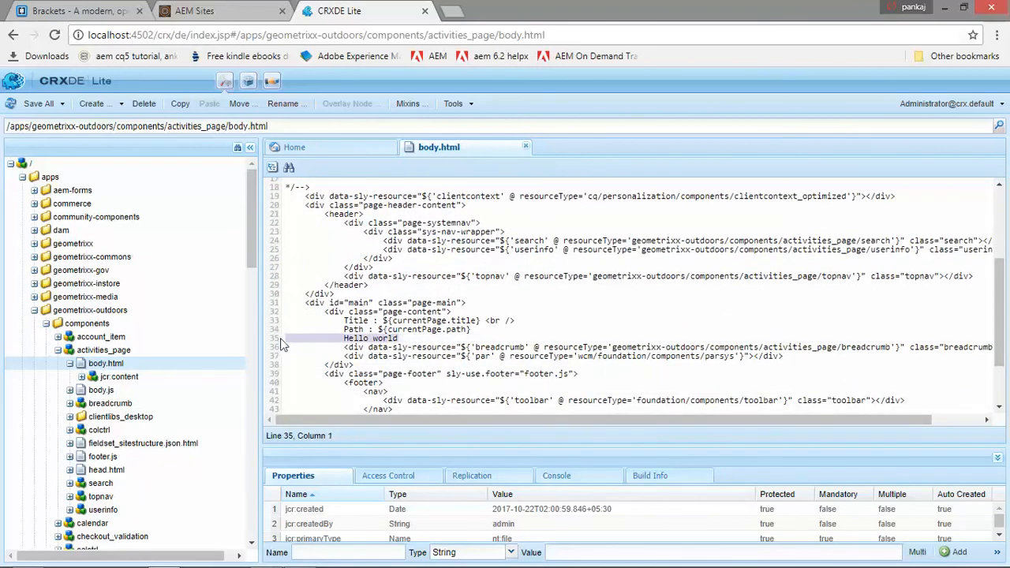
{"action": "key", "text": "BackSpace"}
{"action": "key", "text": "BackSpace"}
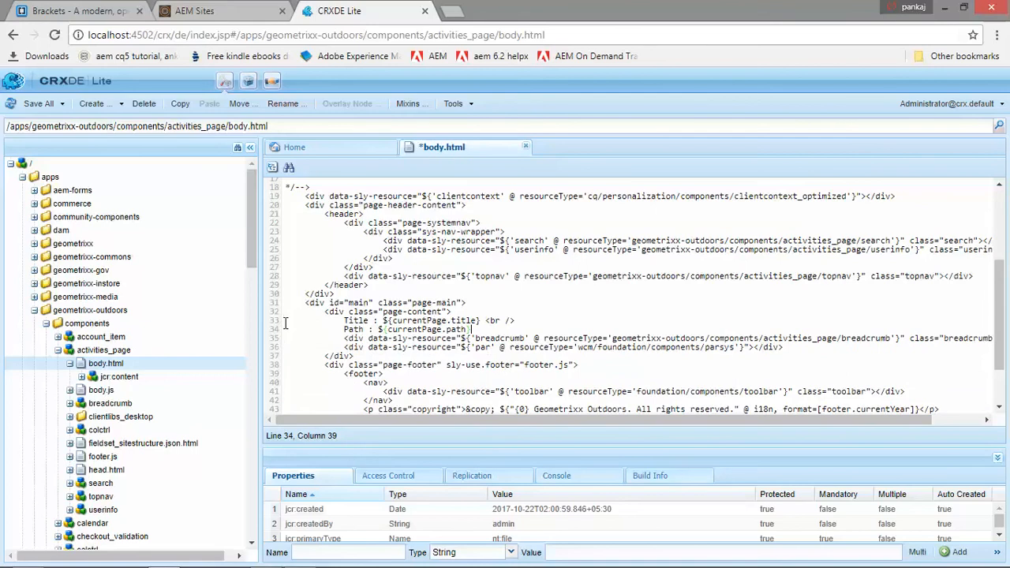
{"action": "left_click_drag", "start_coordinate": [478, 330], "coordinate": [344, 320]}
{"action": "left_click", "coordinate": [479, 330]}
{"action": "key", "text": "Return"}
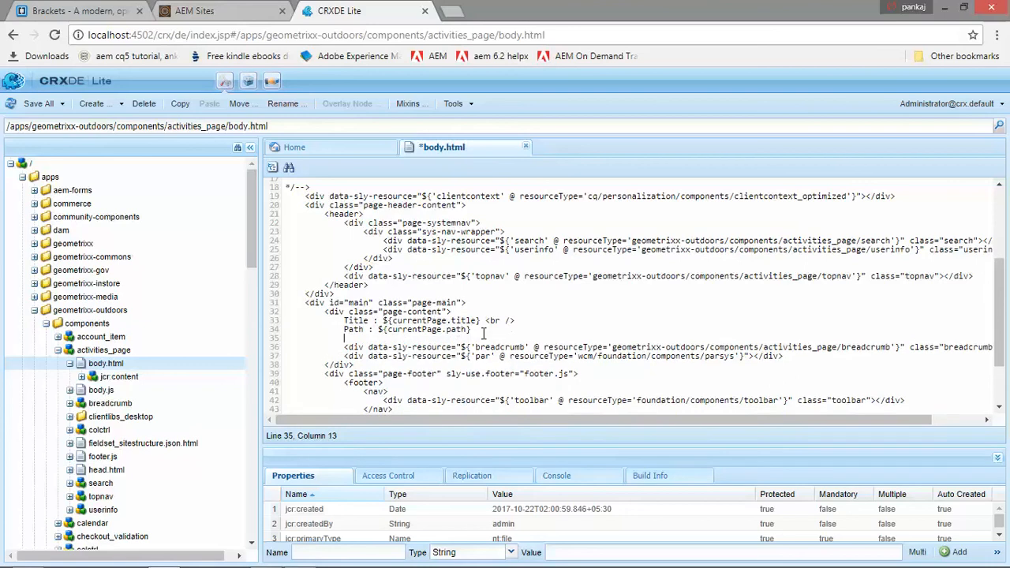
{"action": "type", "text": "Name :"}
{"action": "key", "text": "ctrl+s"}
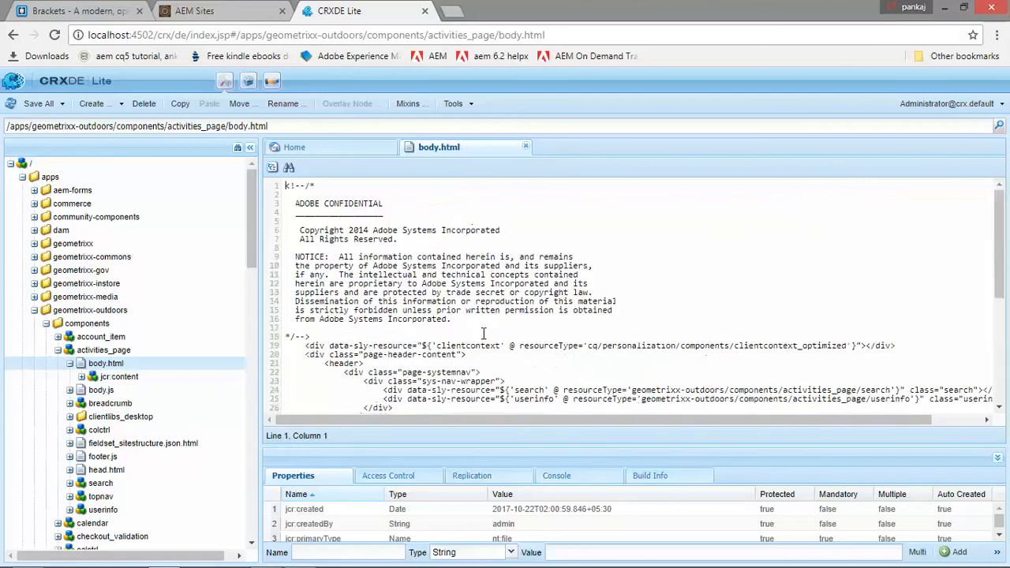
{"action": "left_click", "coordinate": [38, 103]}
Step: Import body.html from the server so the Hello world line appears under Path on line 35
{"action": "left_click", "coordinate": [304, 559]}
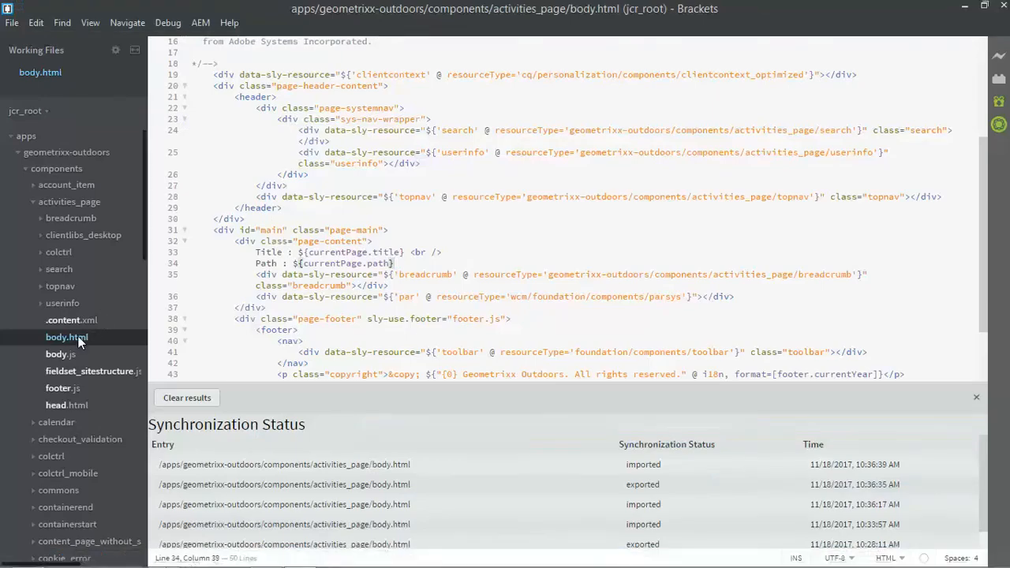
{"action": "right_click", "coordinate": [78, 335]}
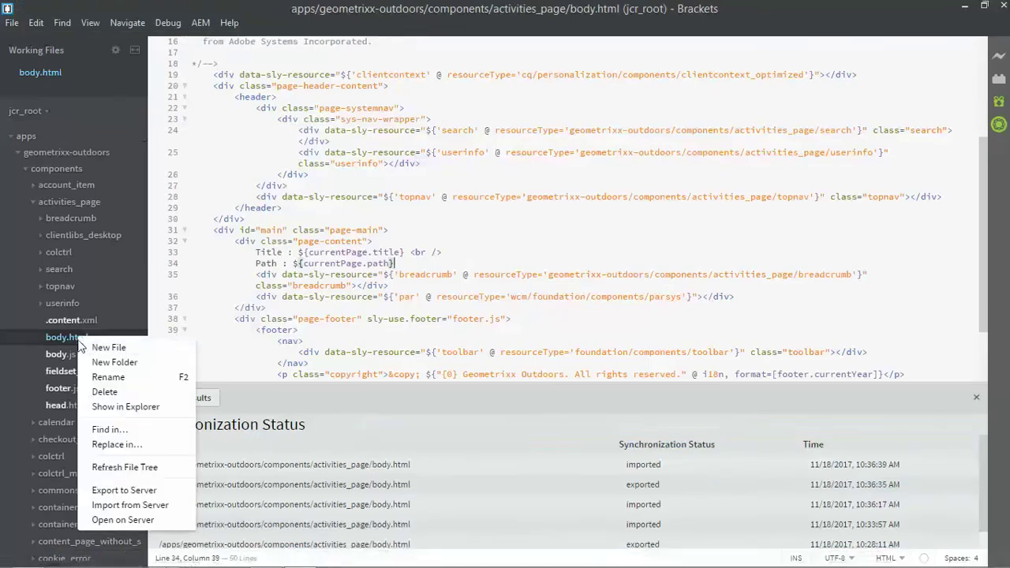
{"action": "left_click", "coordinate": [130, 505]}
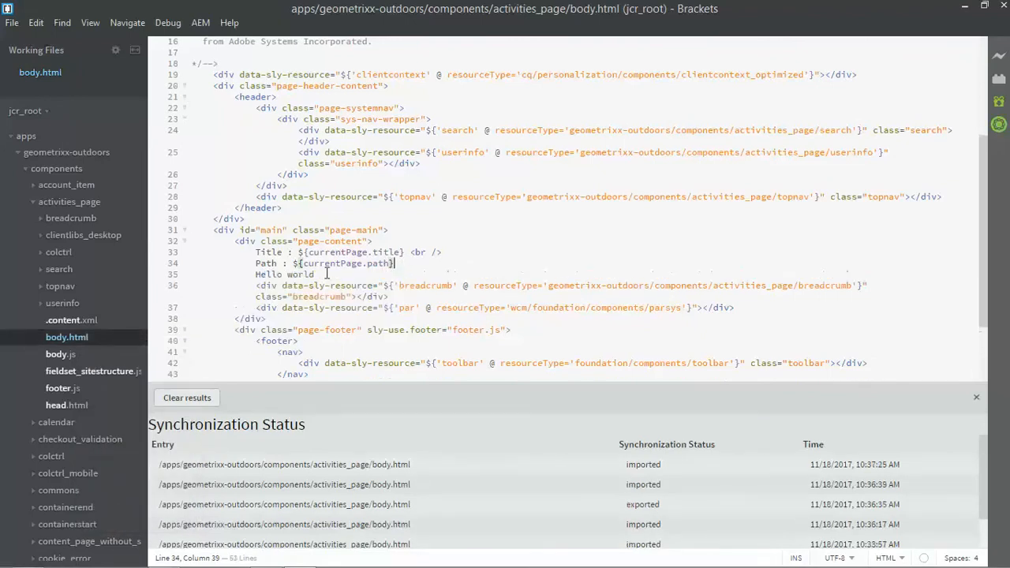
{"action": "left_click_drag", "start_coordinate": [316, 274], "coordinate": [241, 276]}
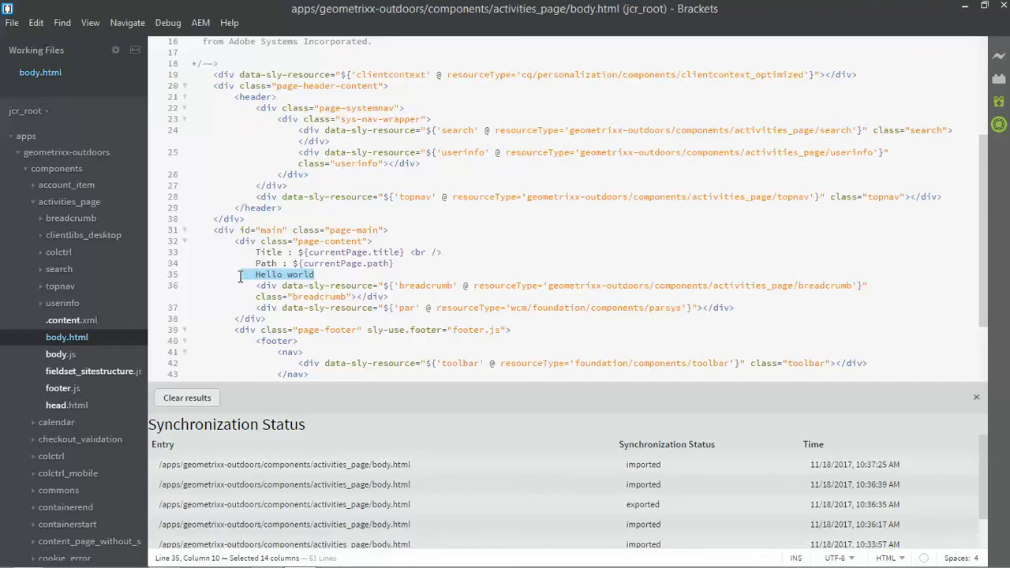